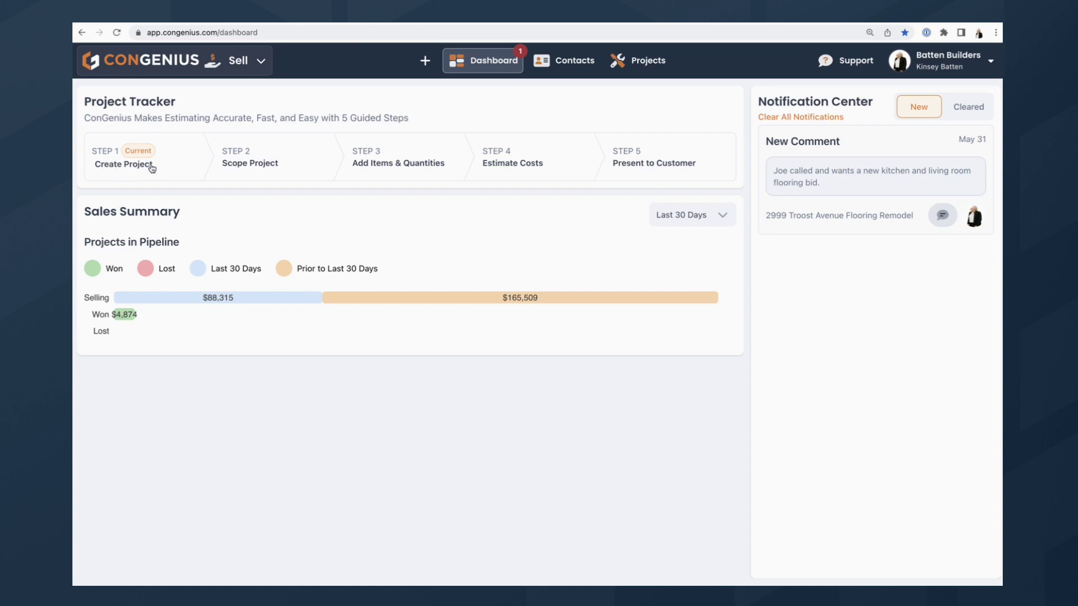
Start a new project and confirm the distance, budget and timeline qualification questions.
click(118, 165)
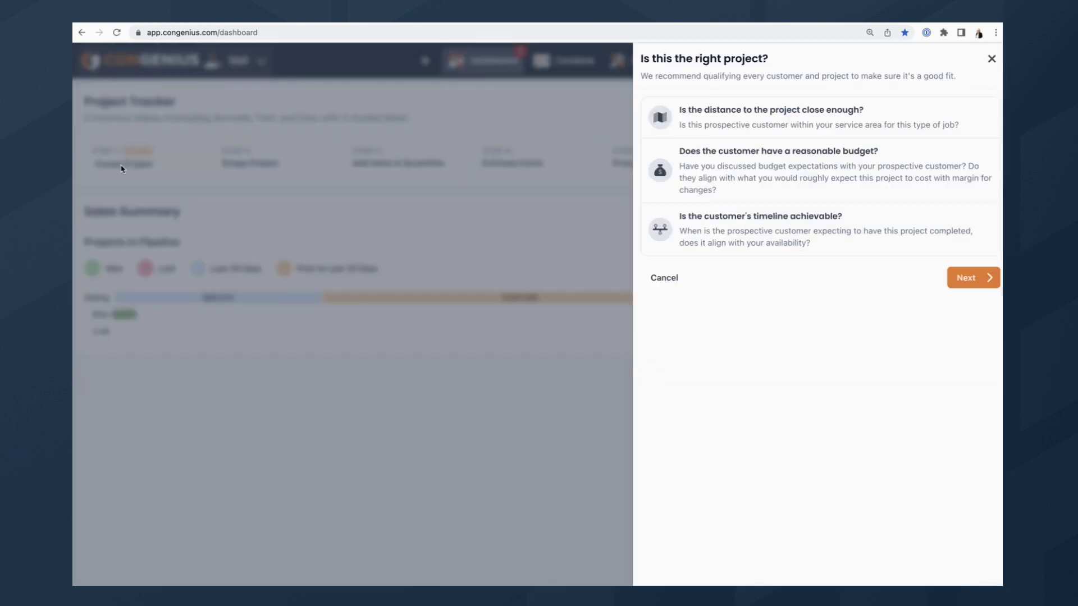
click(708, 117)
click(709, 165)
click(711, 234)
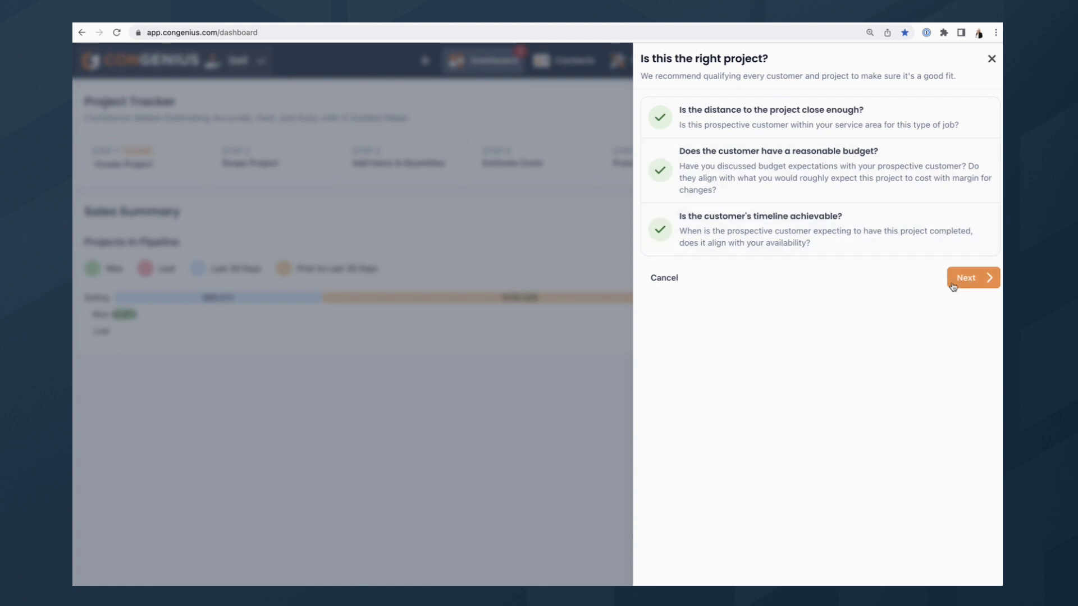
click(979, 283)
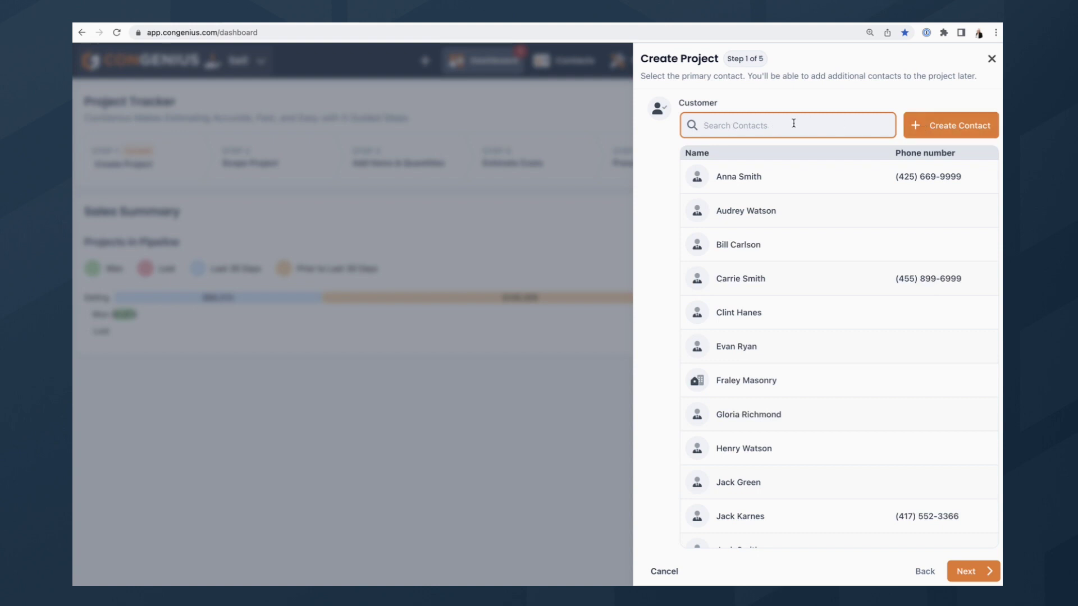
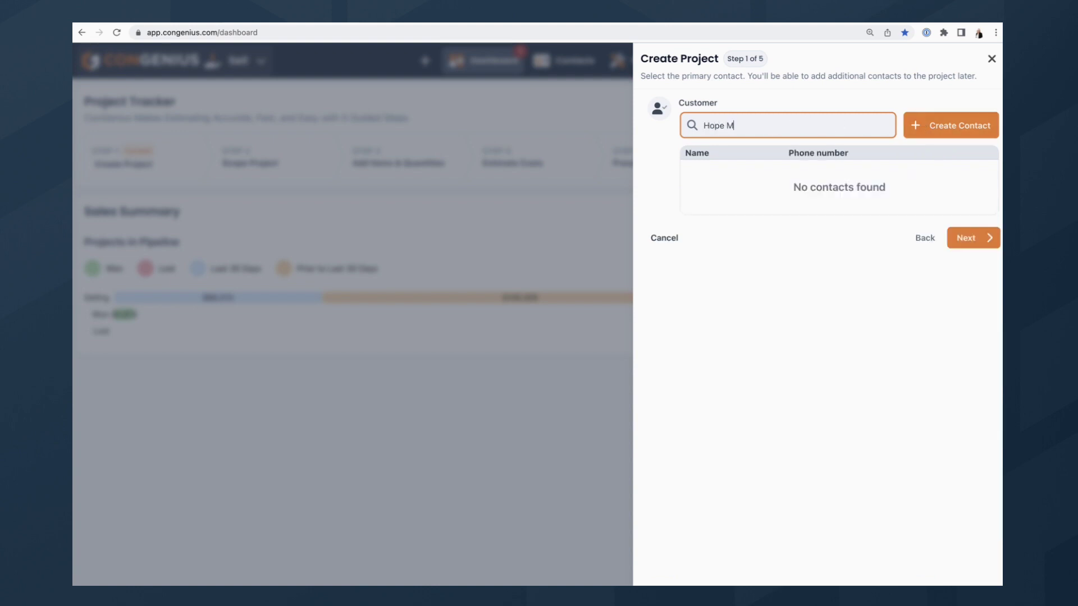
Create a new contact with the customer's full name and make them the project customer.
click(935, 122)
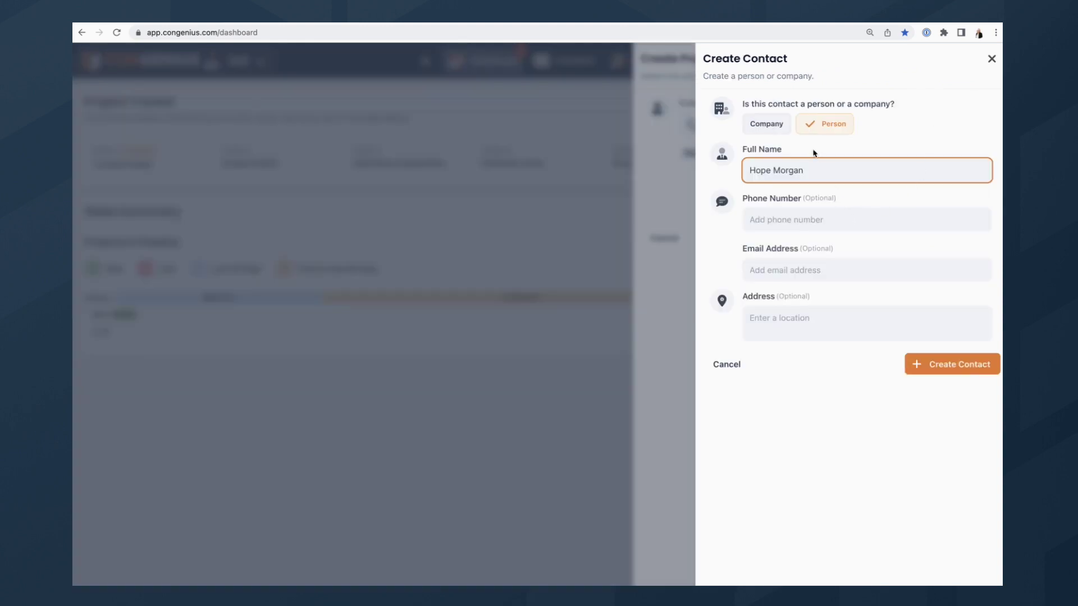
click(924, 362)
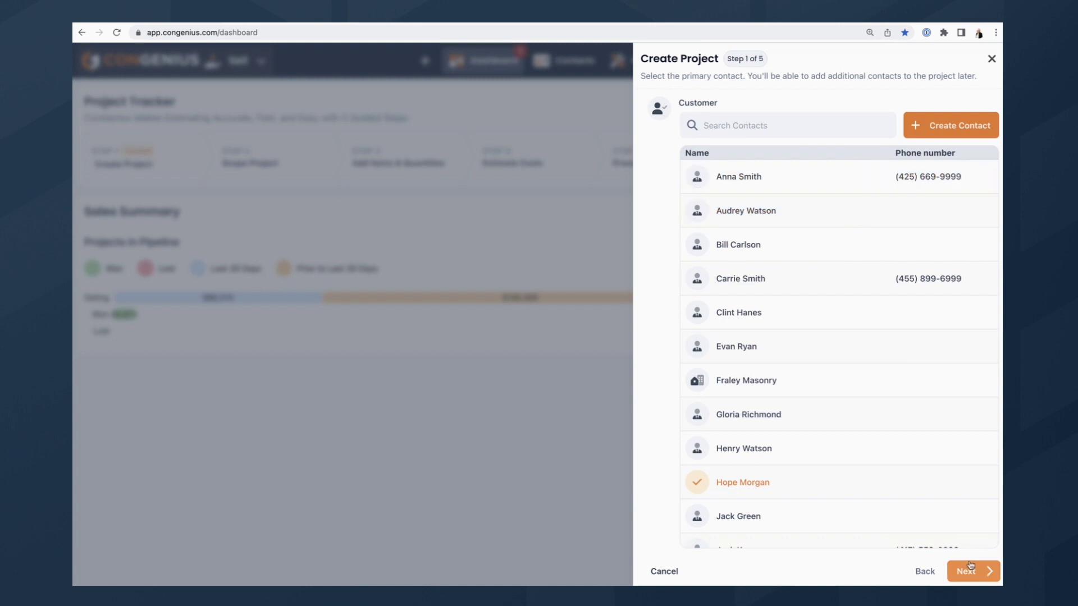
click(971, 566)
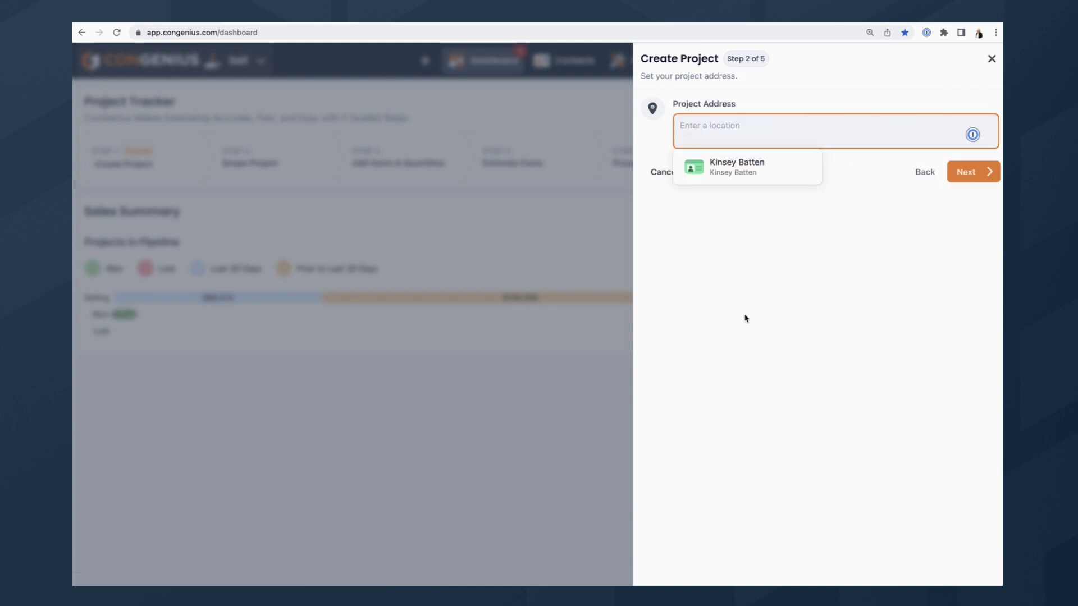
Set the project's street address from the matching address suggestion.
text(6699)
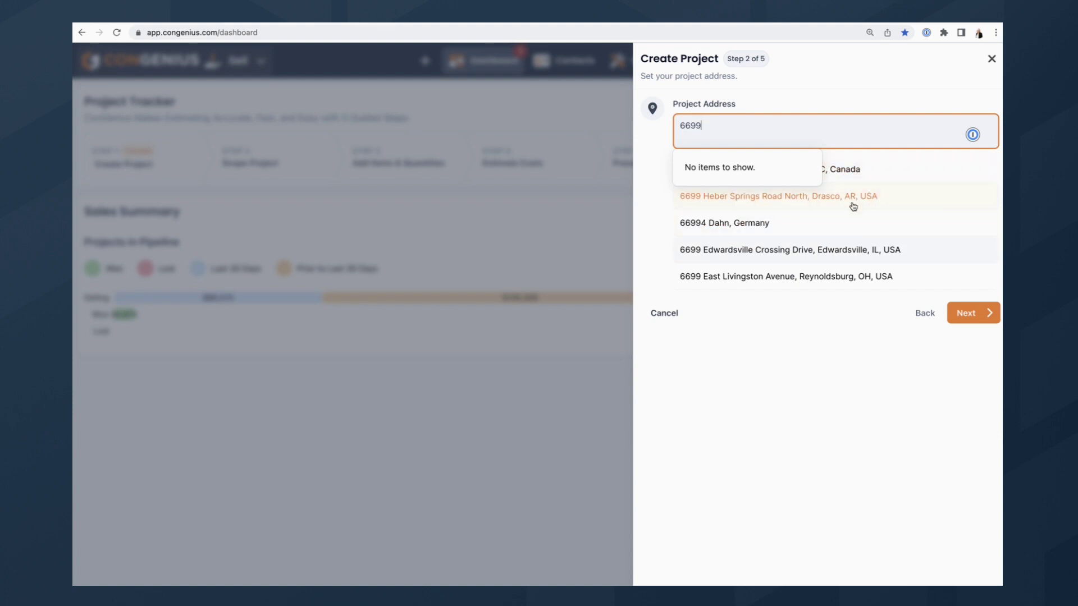
click(835, 198)
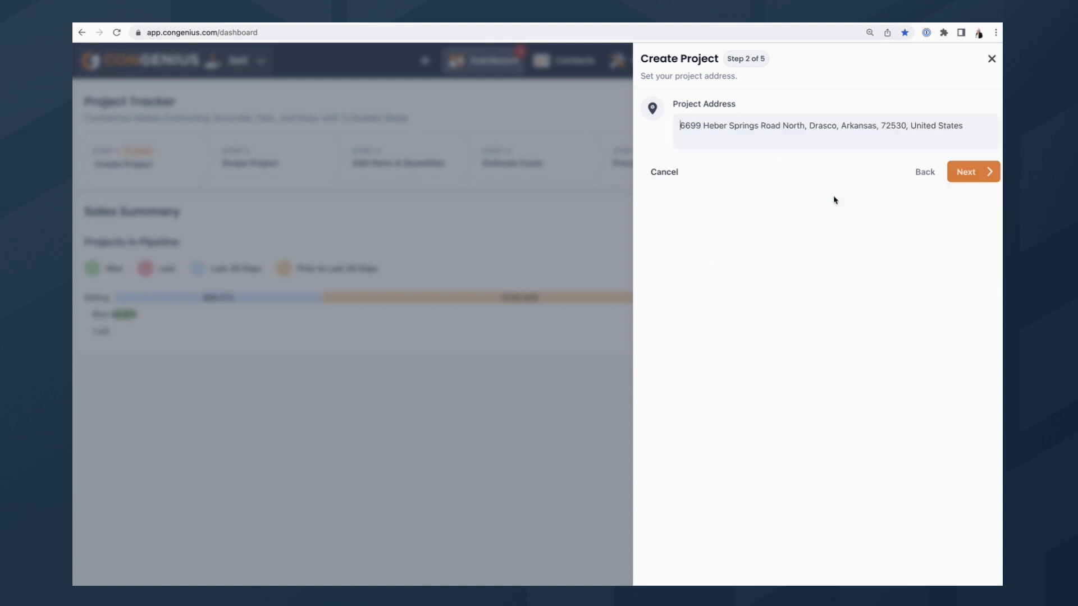
click(978, 409)
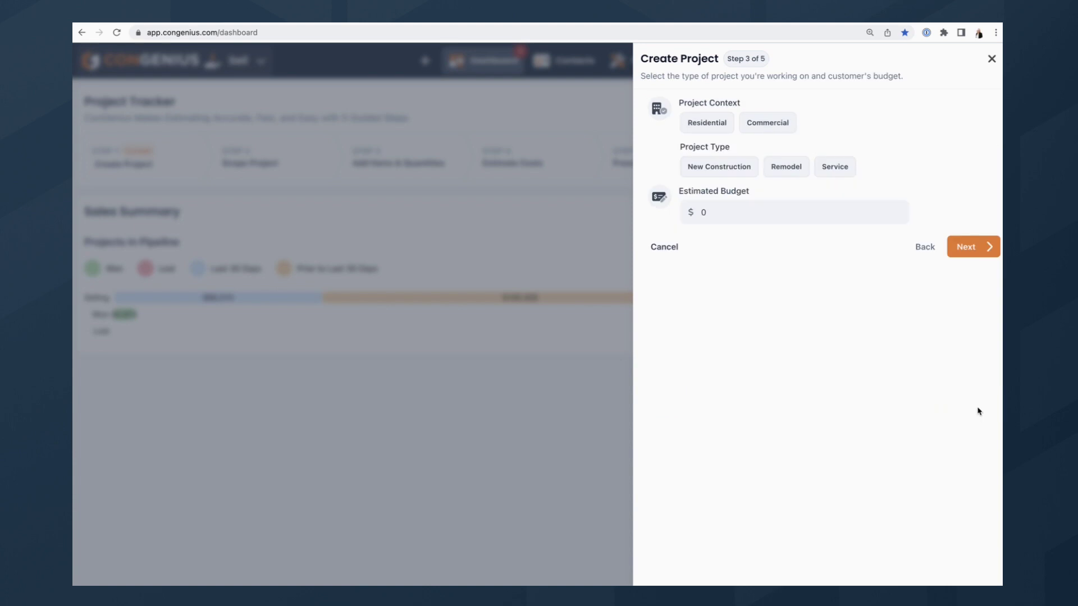
Mark the project as a residential remodel with a $5,000 budget and House building type.
click(720, 122)
click(785, 166)
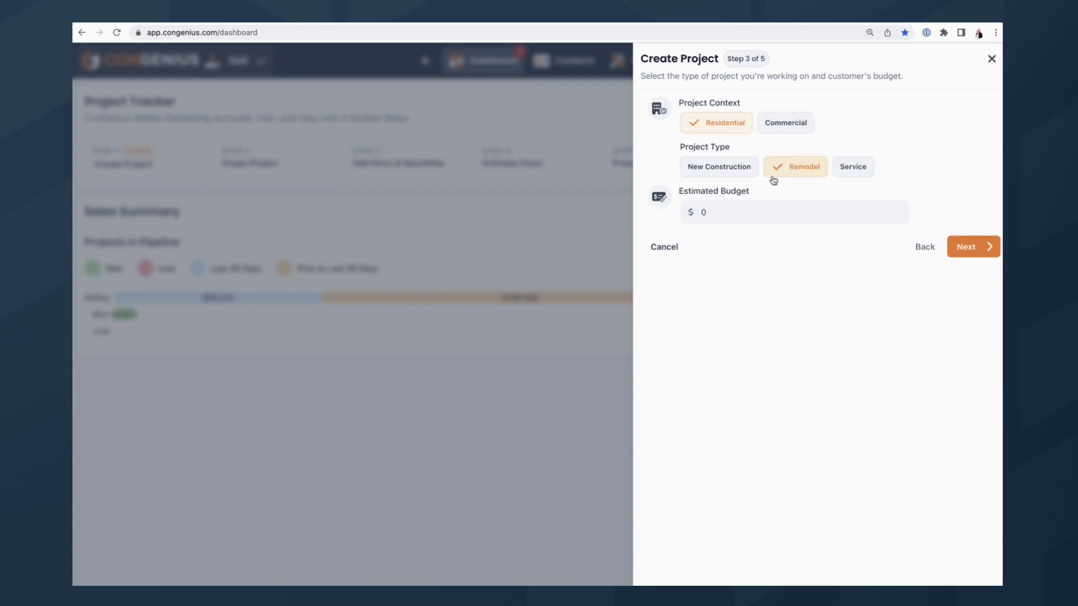
click(724, 216)
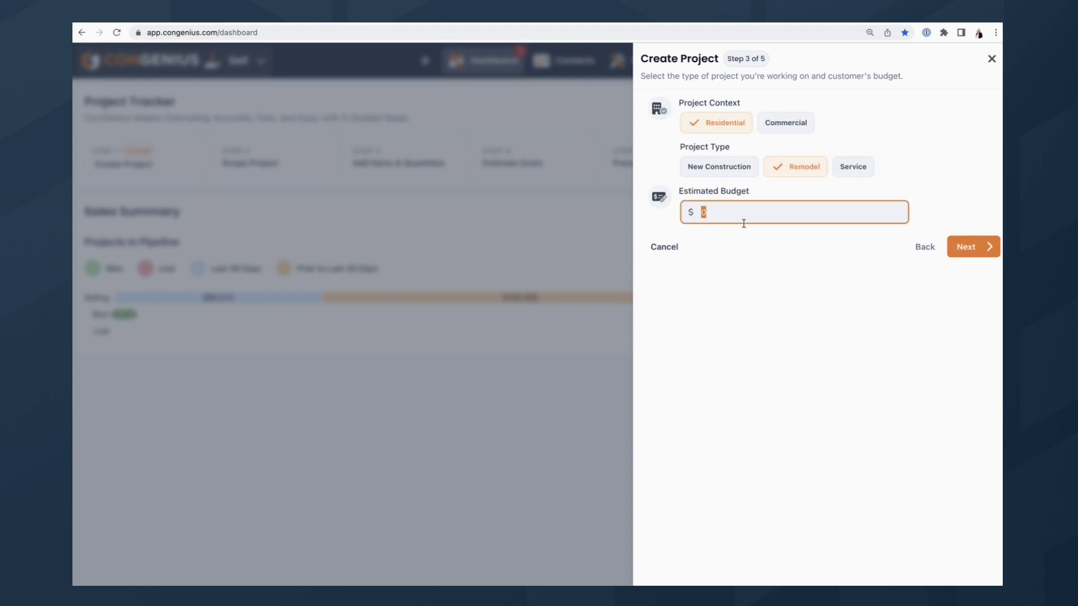
click(996, 247)
click(772, 164)
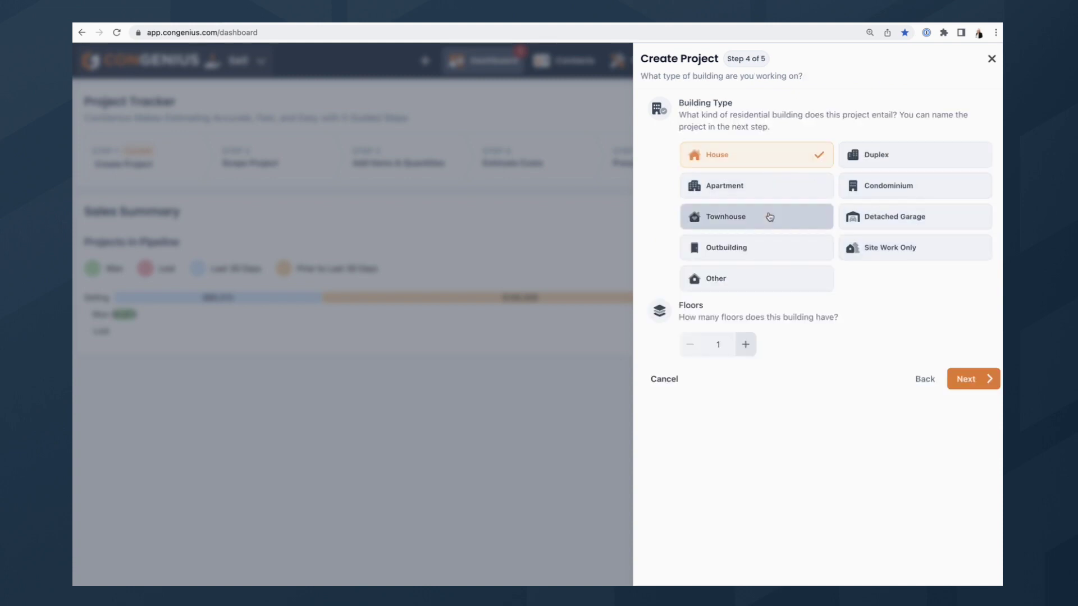
click(978, 381)
Replace House with Flooring in the project name and create the project.
double_click(826, 125)
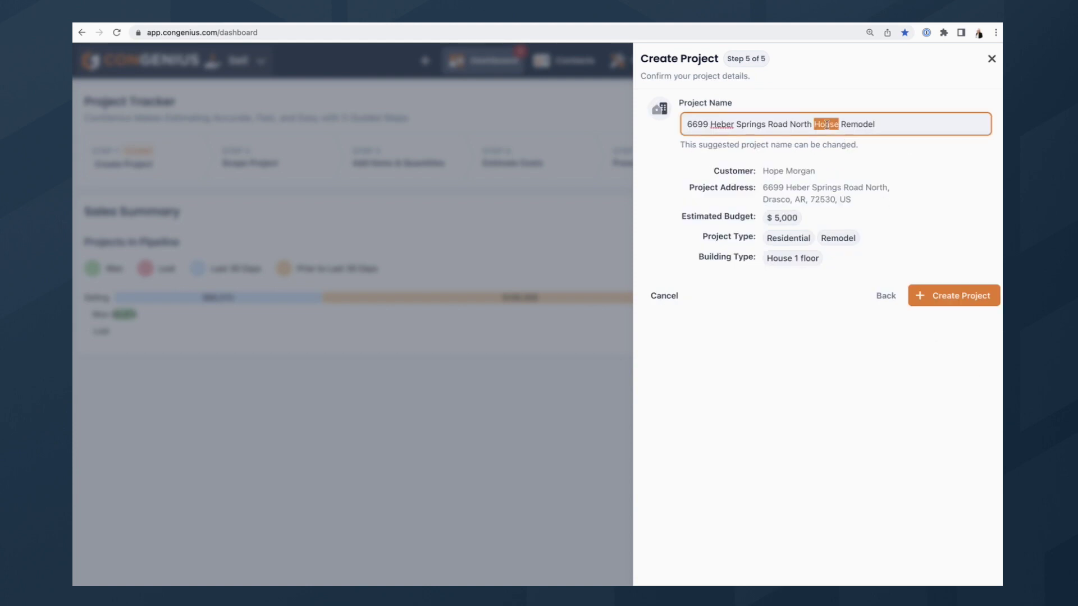
text(Flooring)
click(950, 293)
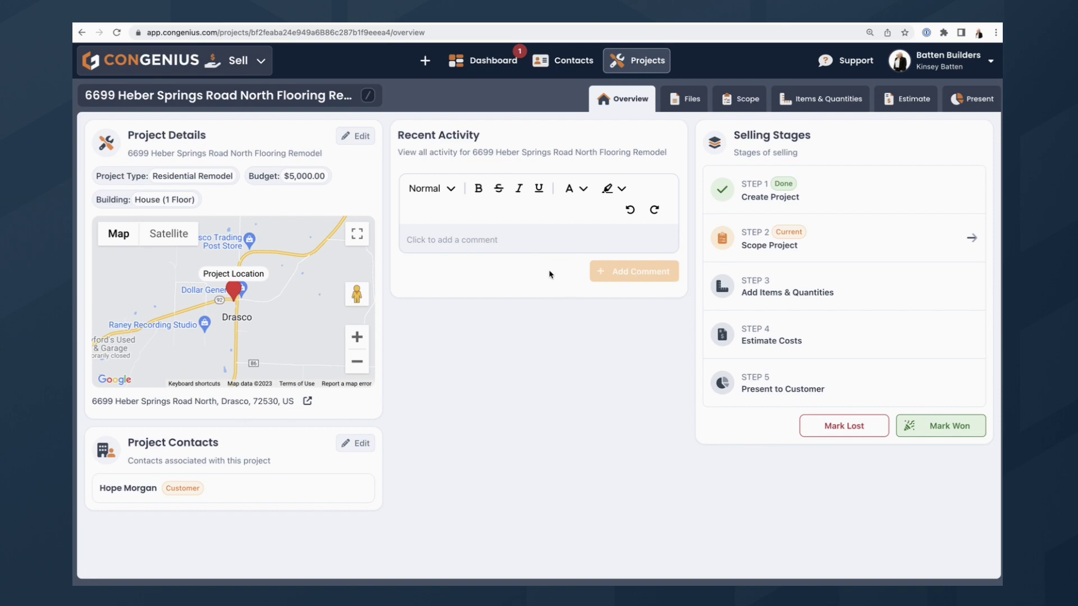
Open Scope Project and dismiss the intro with Don't show this intro again ticked.
click(786, 248)
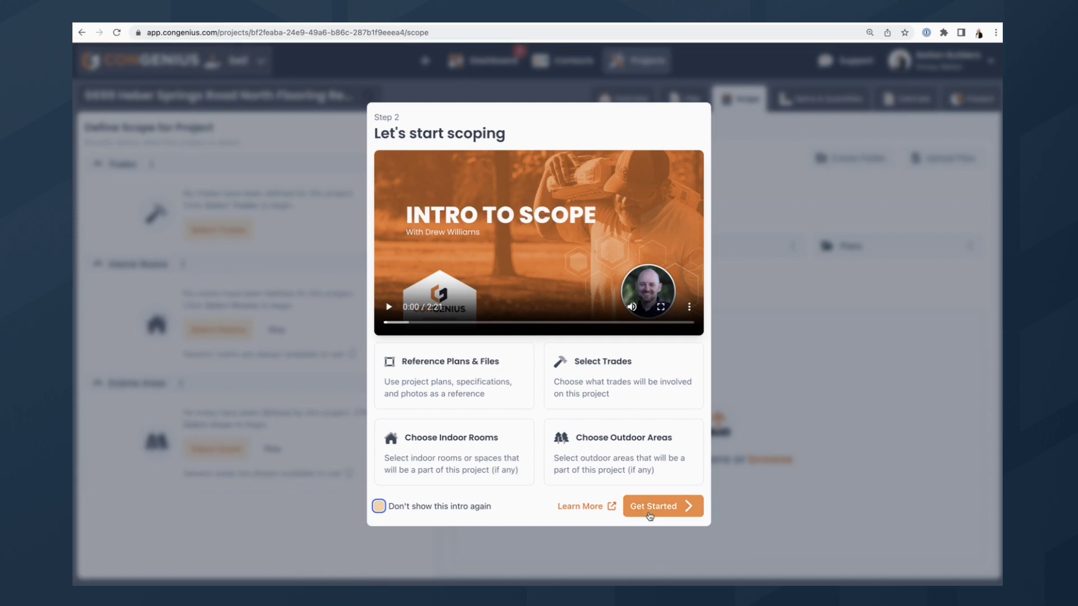
click(379, 507)
click(678, 506)
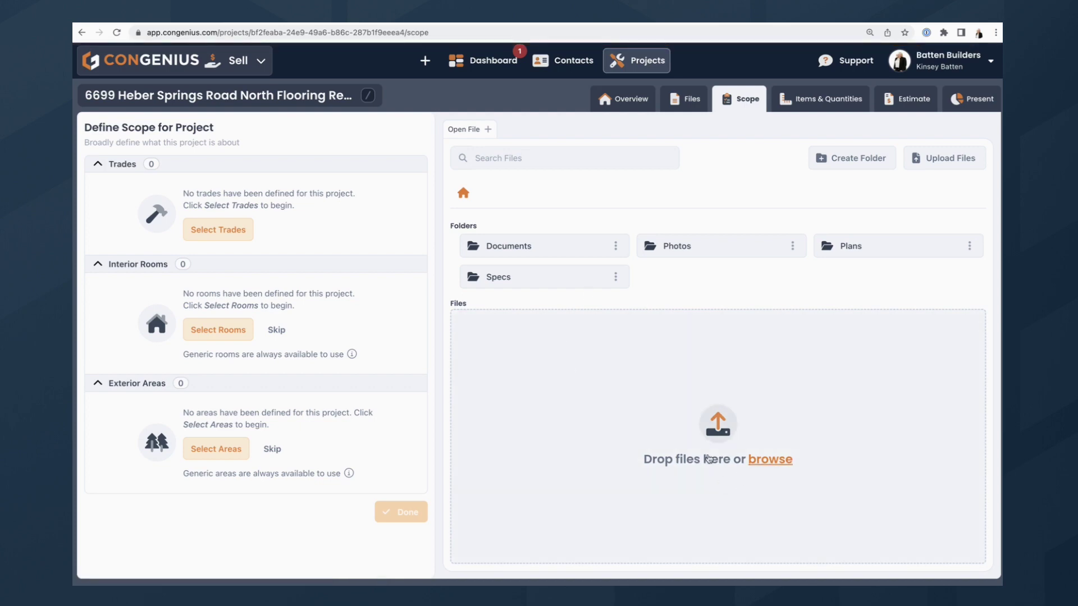
Upload the Floor Plan image and open Floor Plan.png for viewing.
click(709, 459)
click(444, 242)
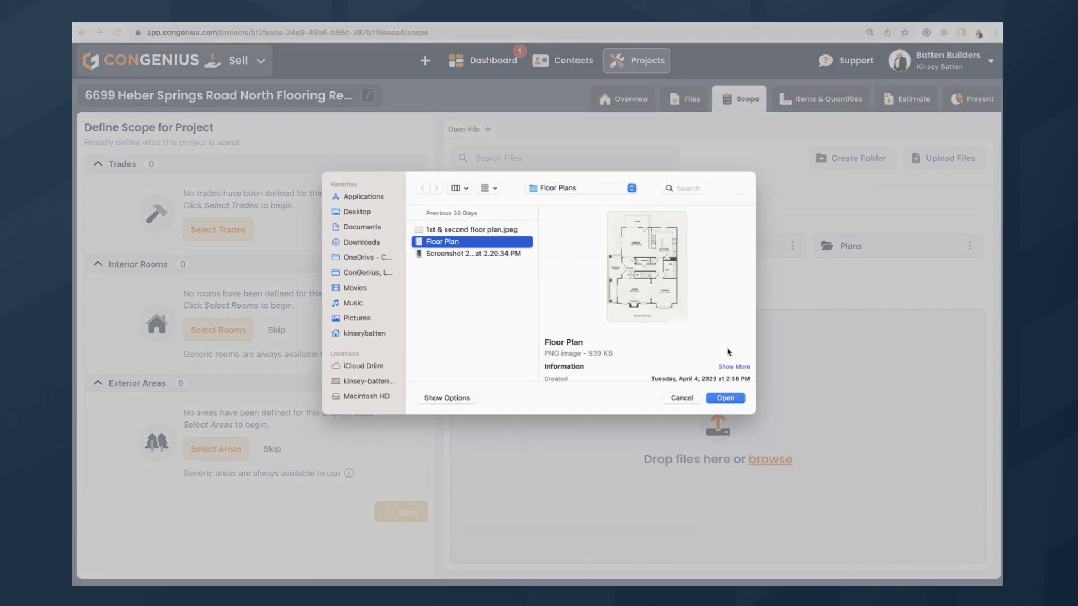
click(725, 398)
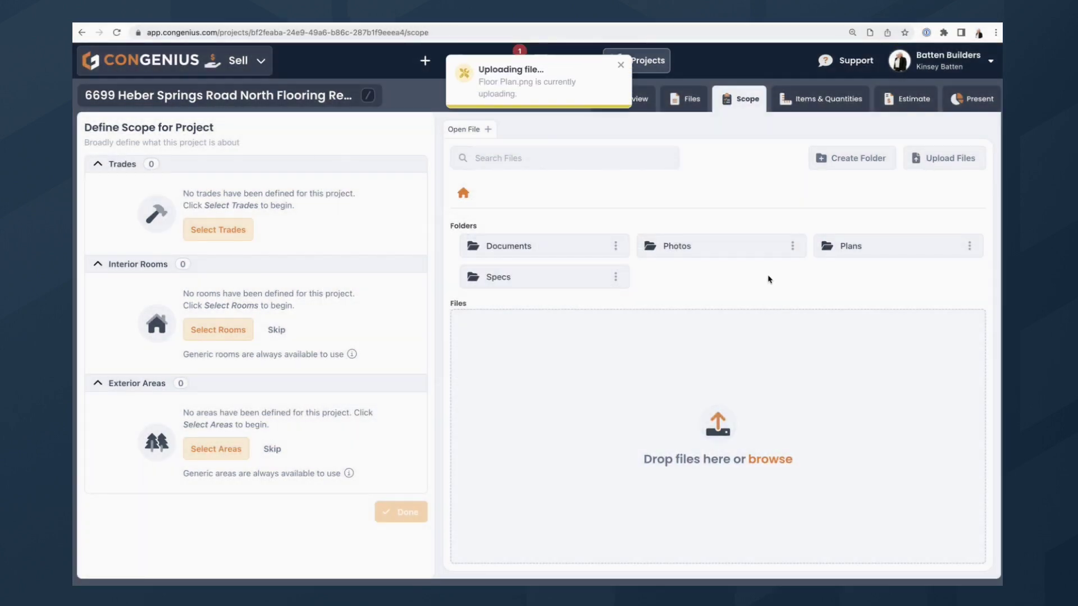
click(547, 369)
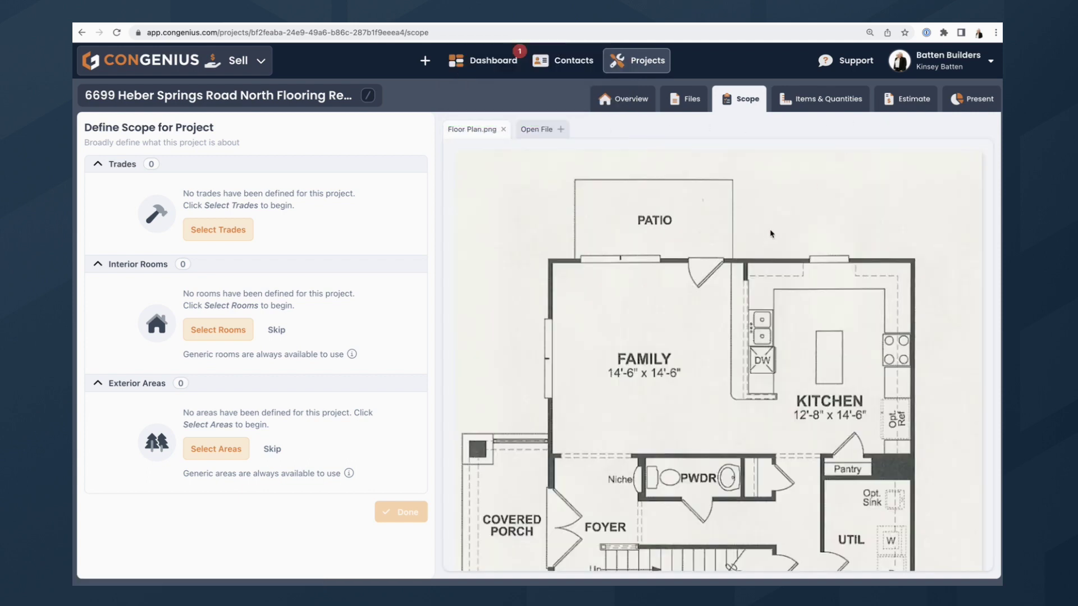
Add General Requirements, Demolition and Flooring as the project's trades.
click(239, 235)
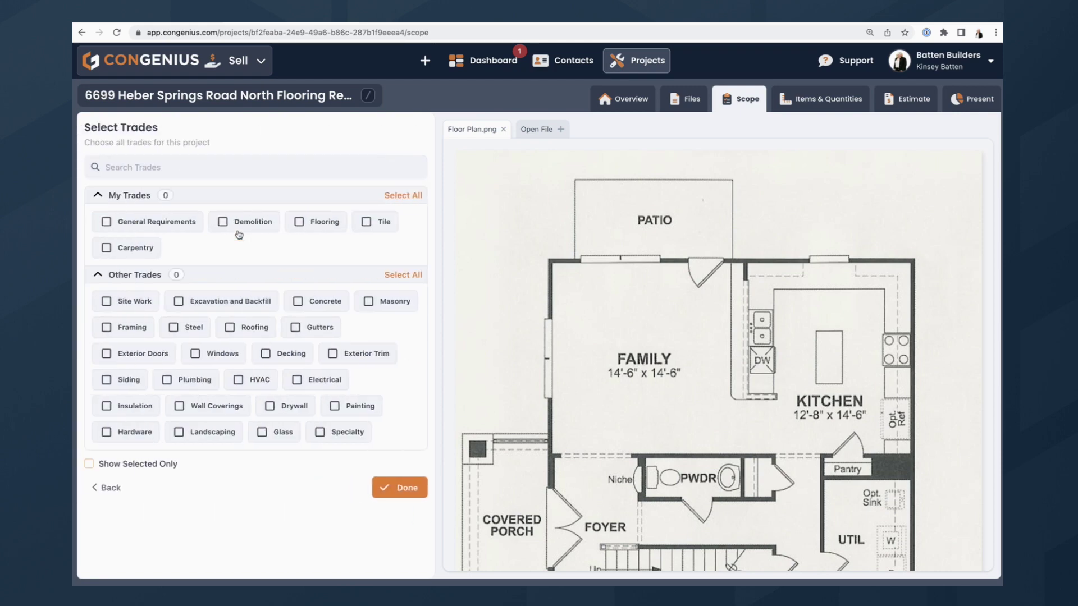
click(198, 225)
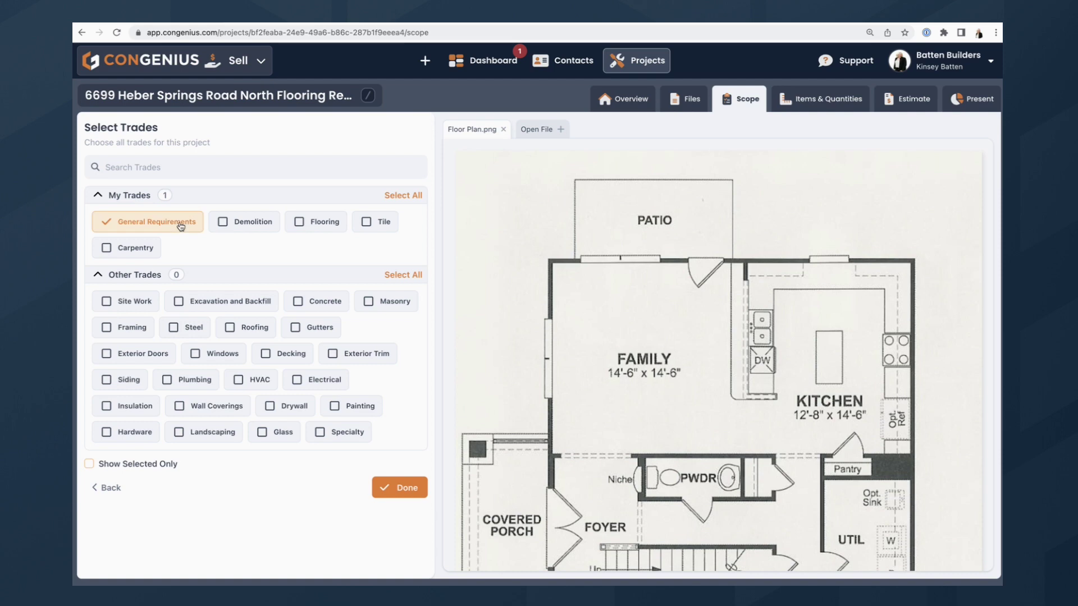
click(261, 224)
click(315, 224)
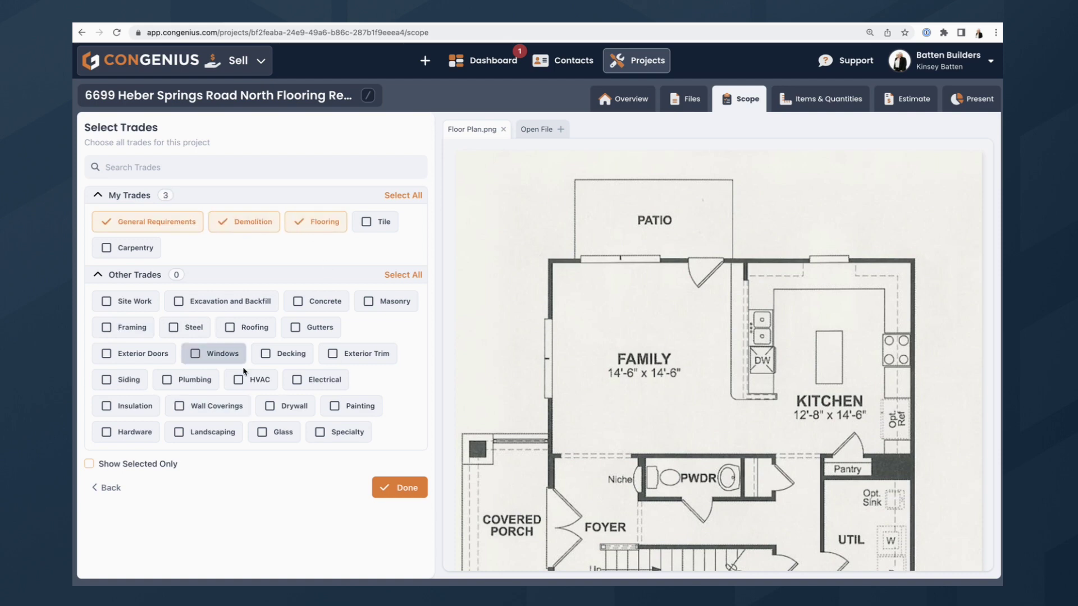
click(403, 493)
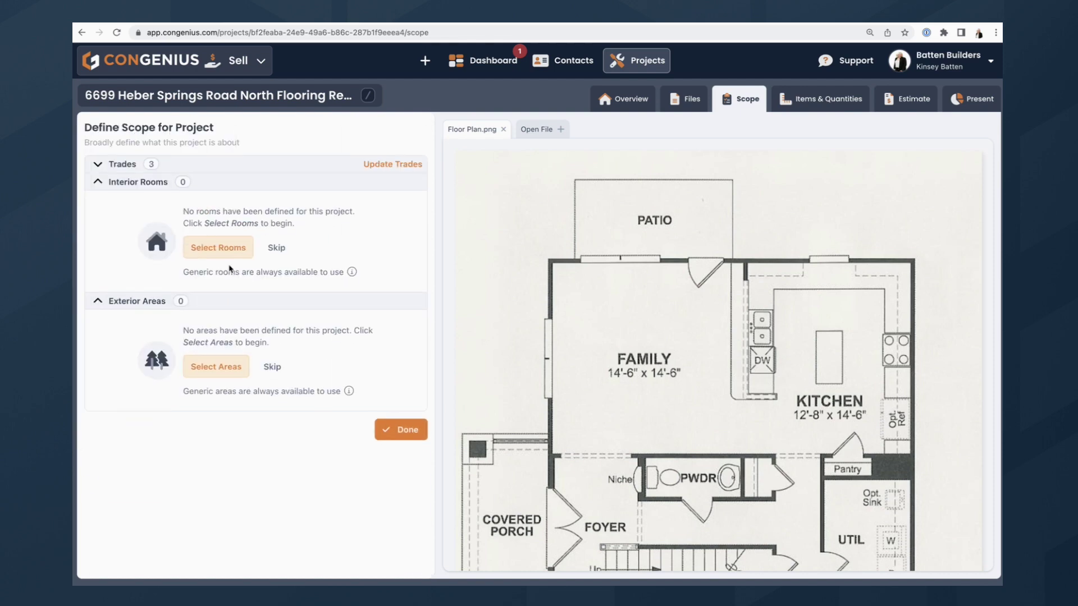
Add Living Room and Kitchen as interior rooms, skip exterior areas, and finish scoping.
click(233, 248)
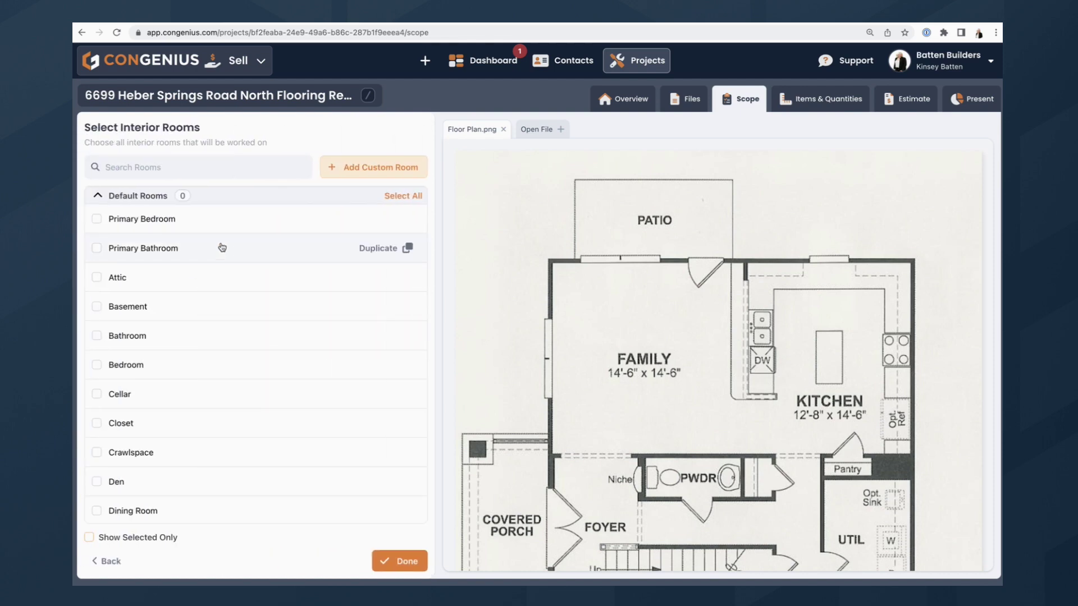
click(178, 177)
text(livin)
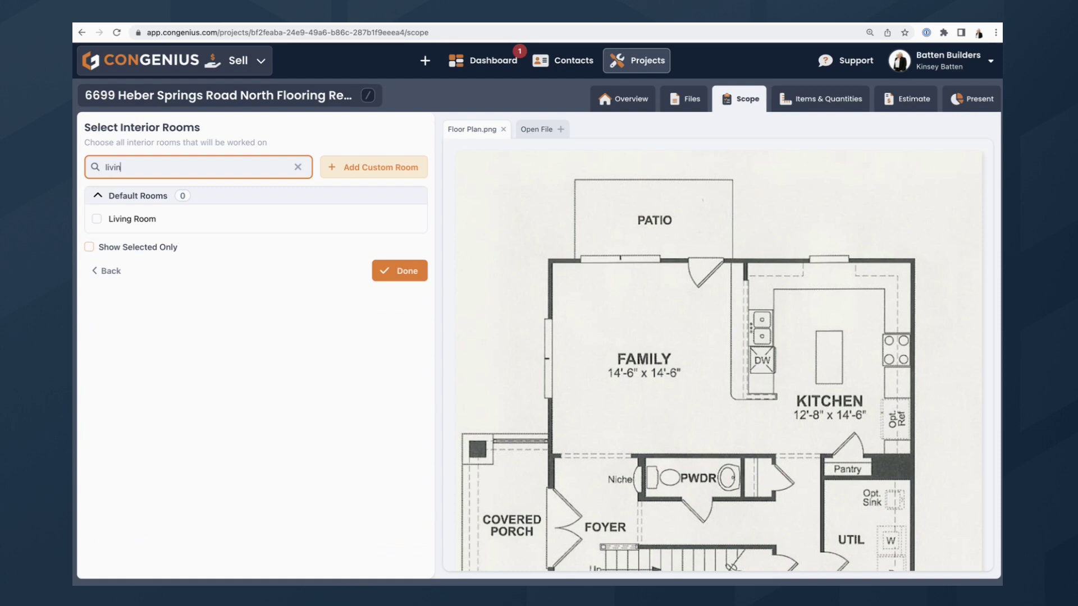
click(169, 222)
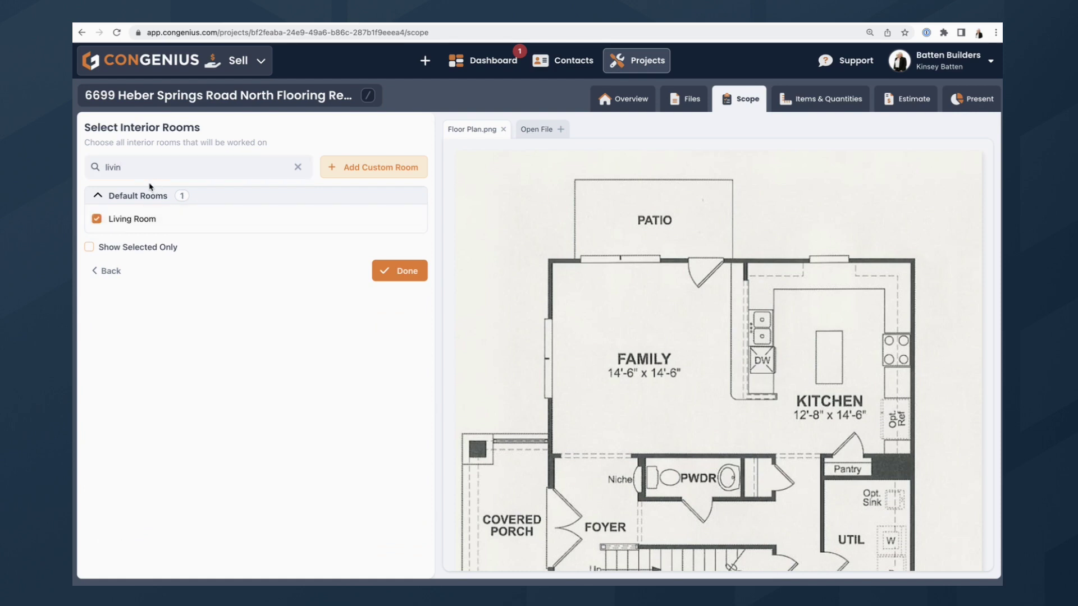
double_click(113, 166)
text(kitch)
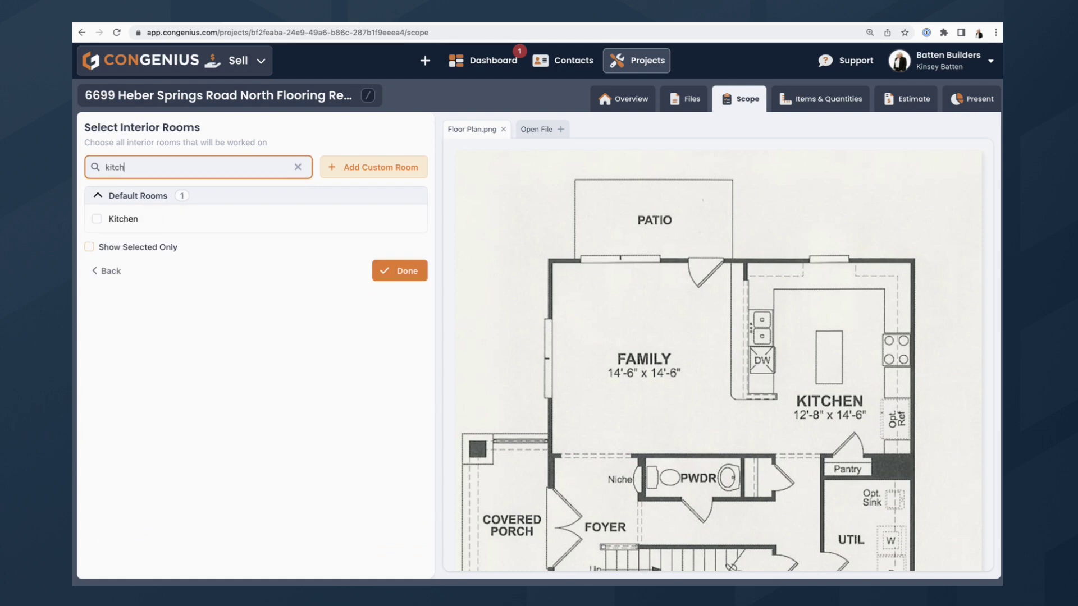
click(121, 218)
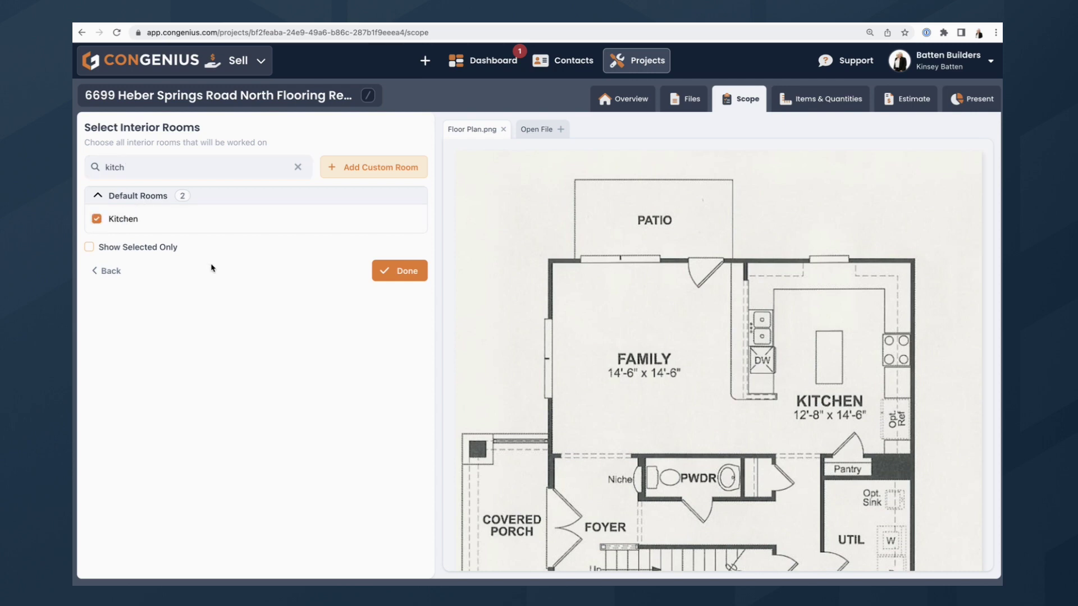
click(415, 276)
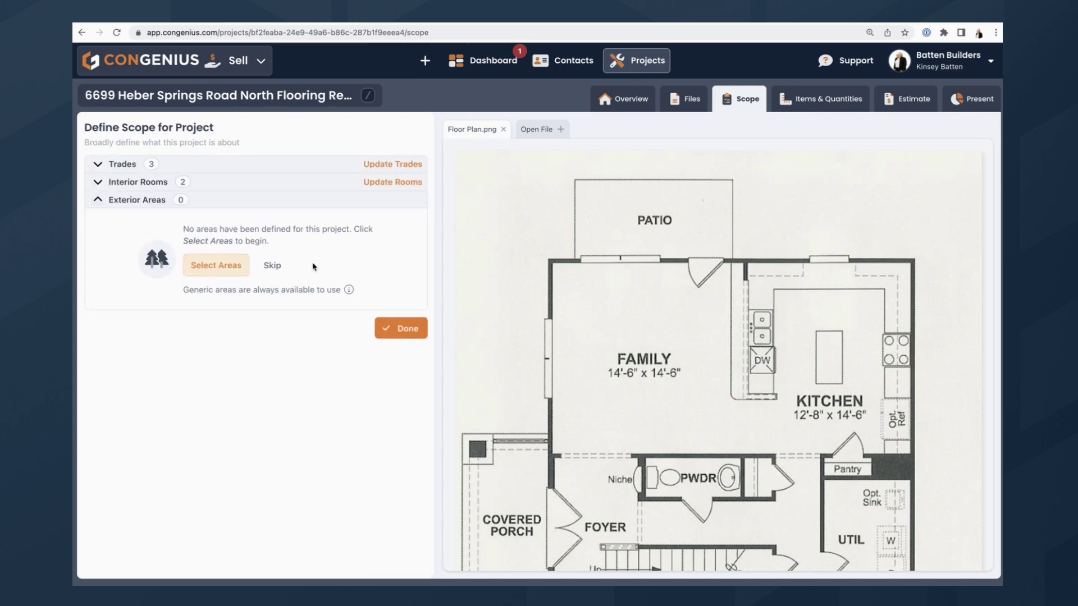
click(273, 266)
click(398, 227)
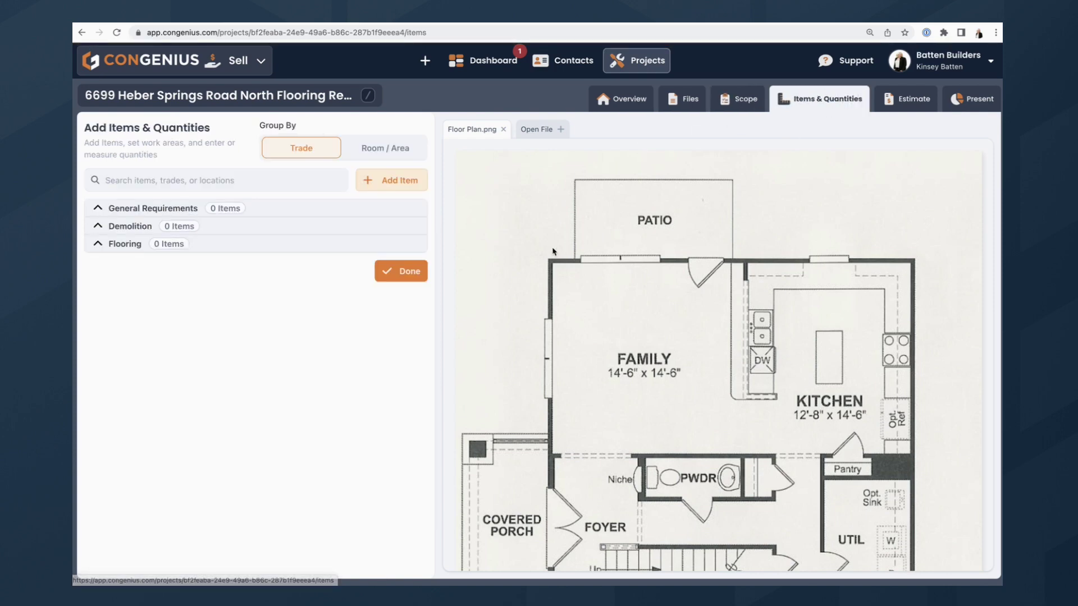
From task templates, add General Requirements, Demolition and Flooring tasks: dumpster, laminate removal, 3 1/4" hardwood.
click(391, 179)
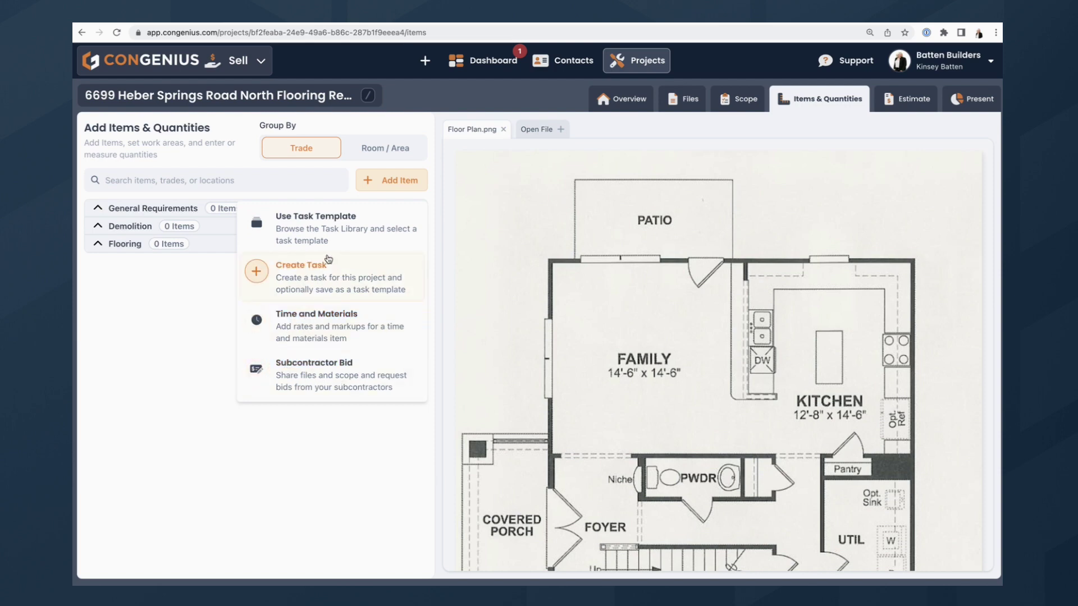
click(320, 219)
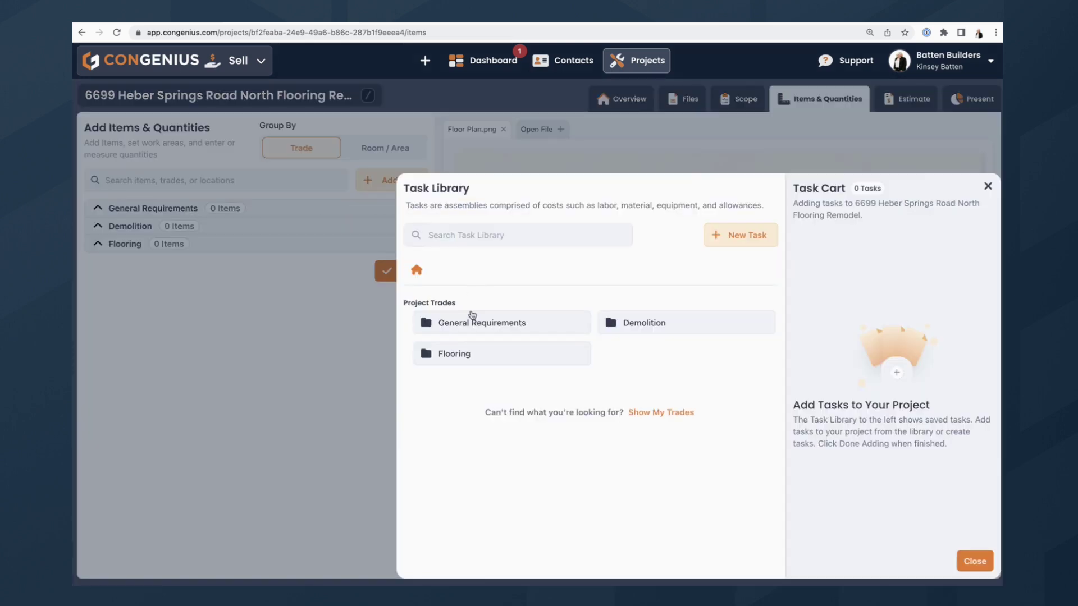
click(491, 325)
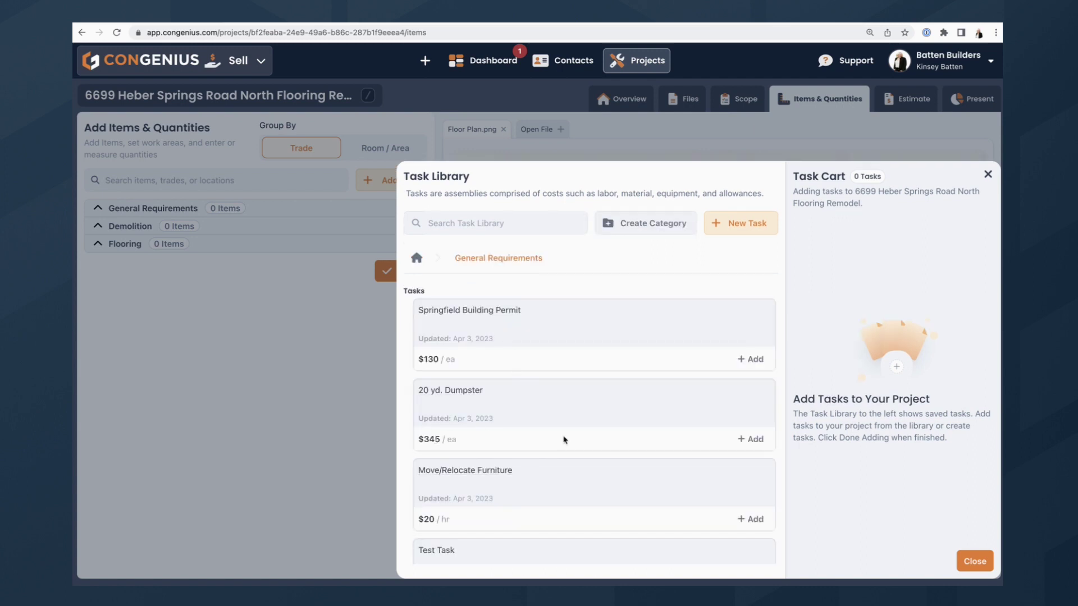
click(751, 439)
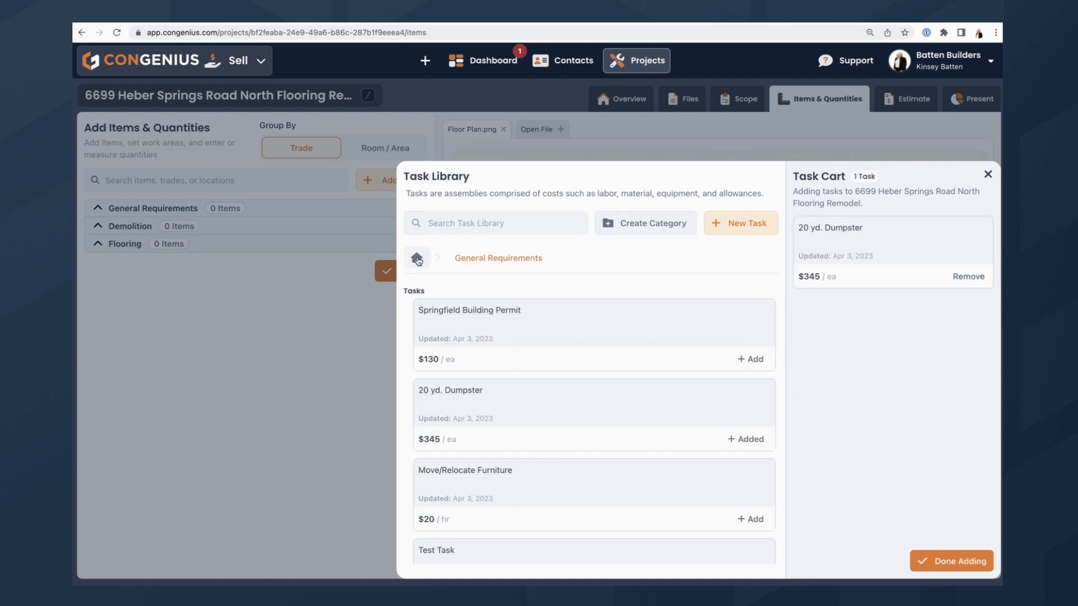
click(416, 258)
click(633, 319)
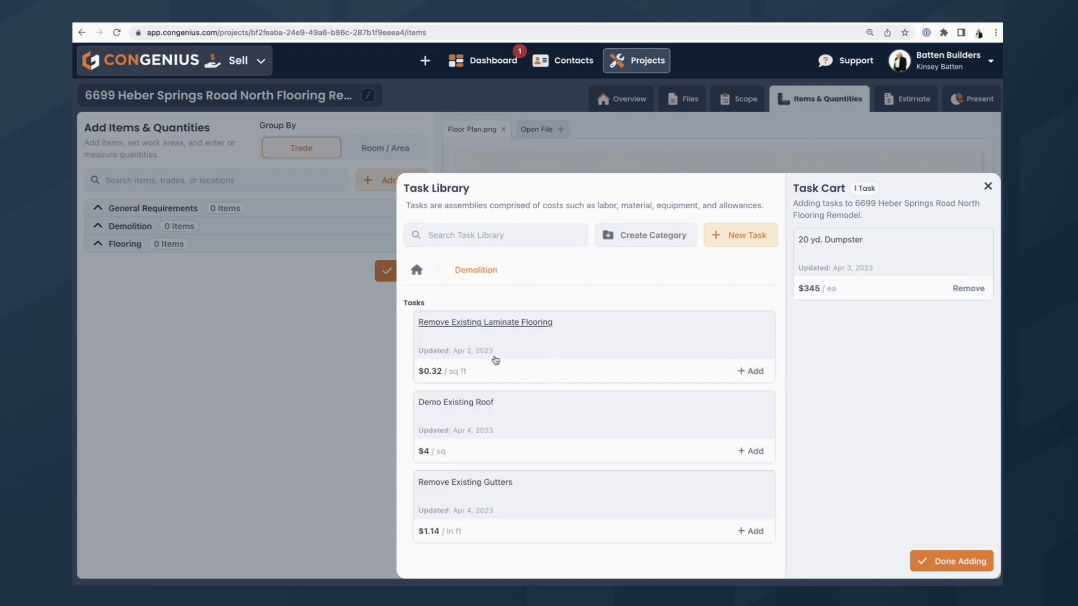
click(742, 371)
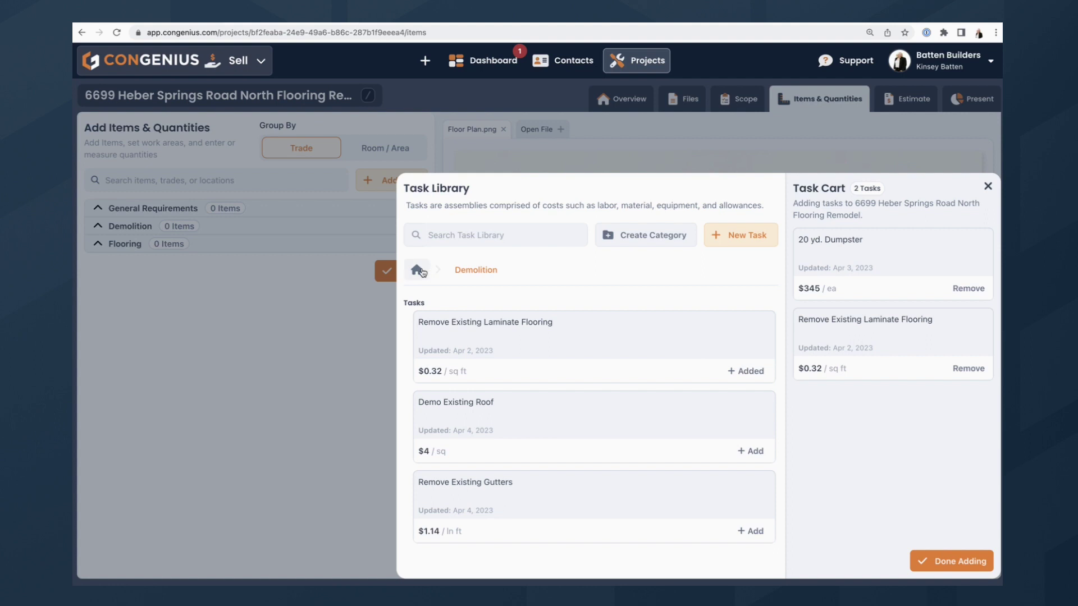
click(418, 271)
click(510, 355)
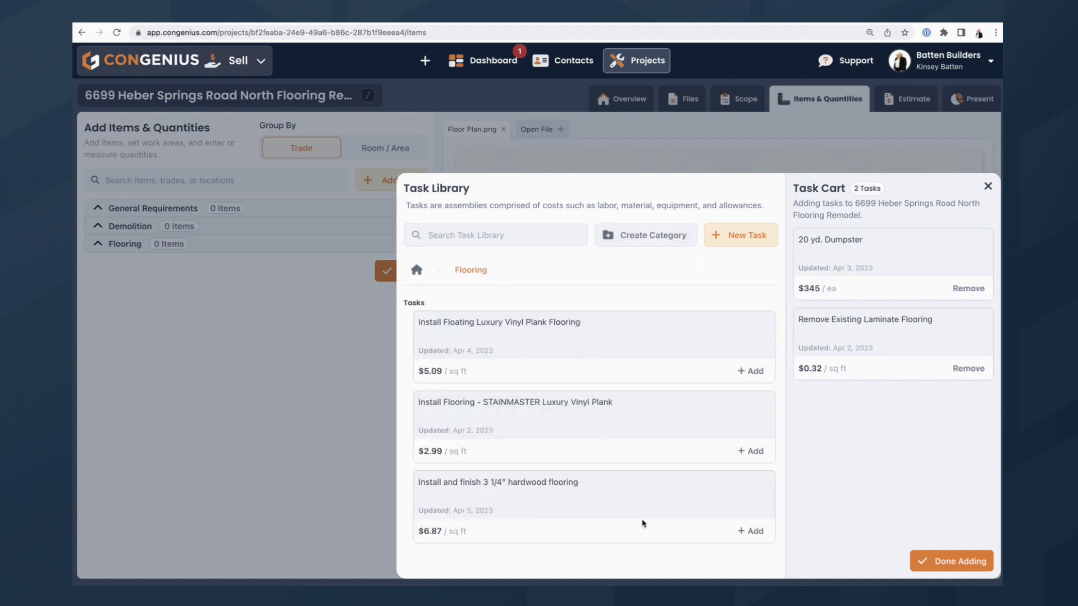
click(752, 533)
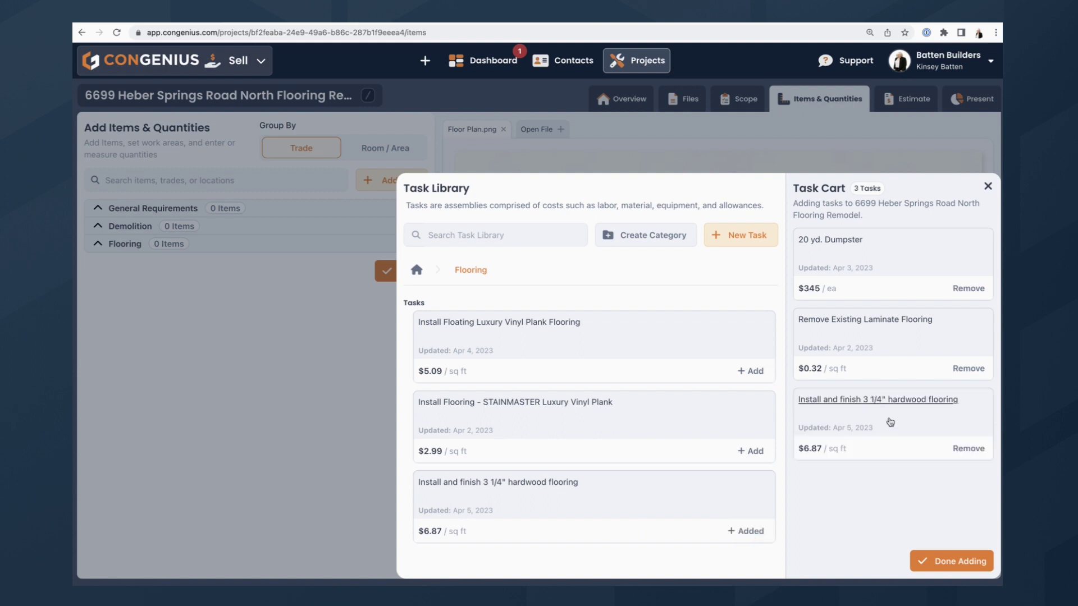
click(961, 561)
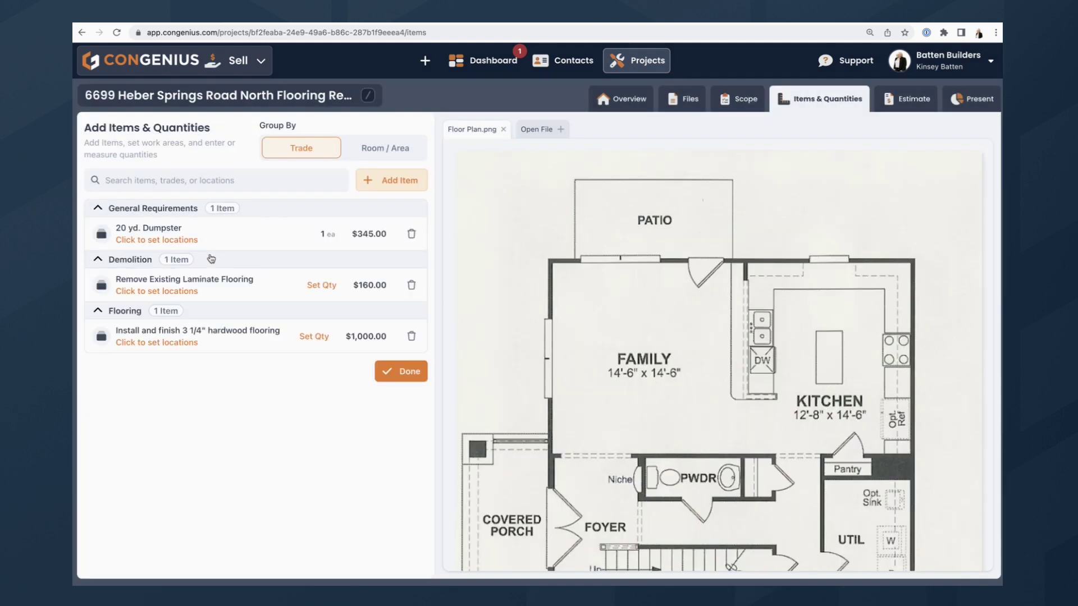
Set the 20 yd. Dumpster location to As Required.
click(178, 240)
click(217, 243)
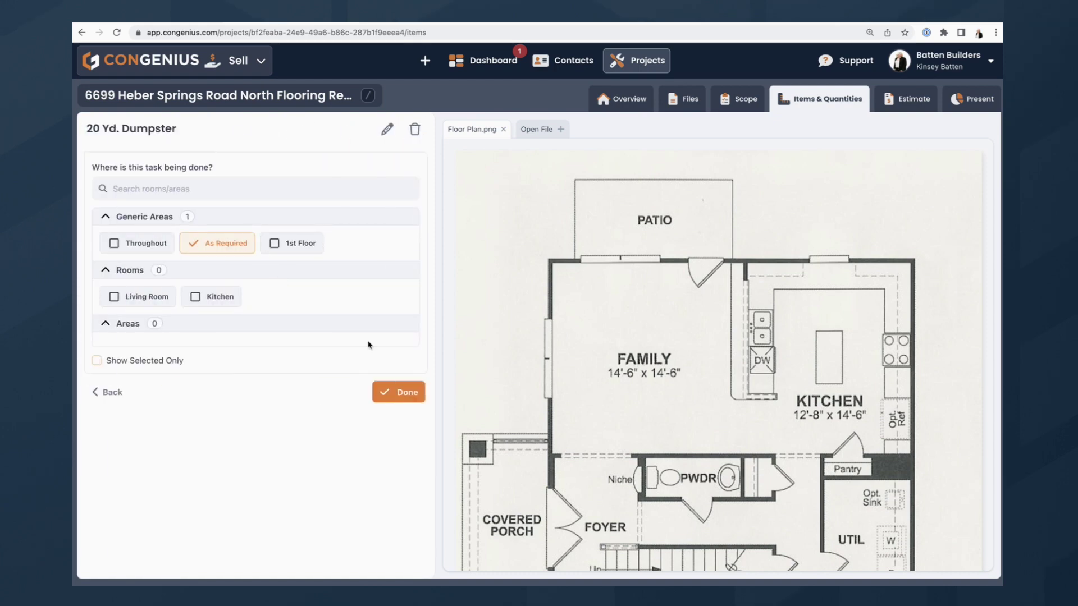
click(396, 390)
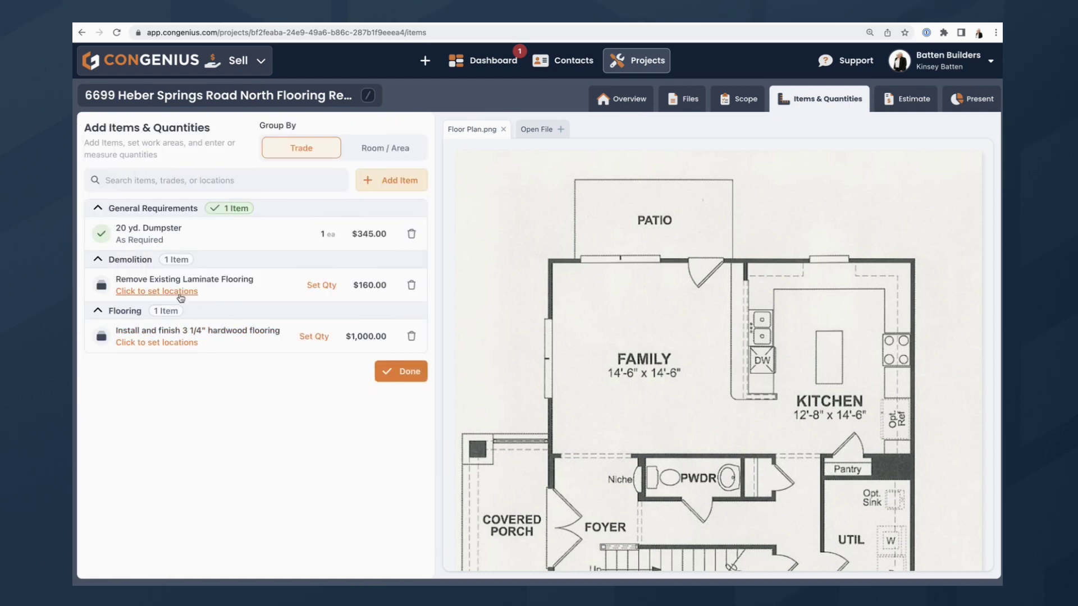
Place laminate removal and hardwood flooring installation in both Living Room and Kitchen.
click(180, 293)
click(168, 296)
click(191, 297)
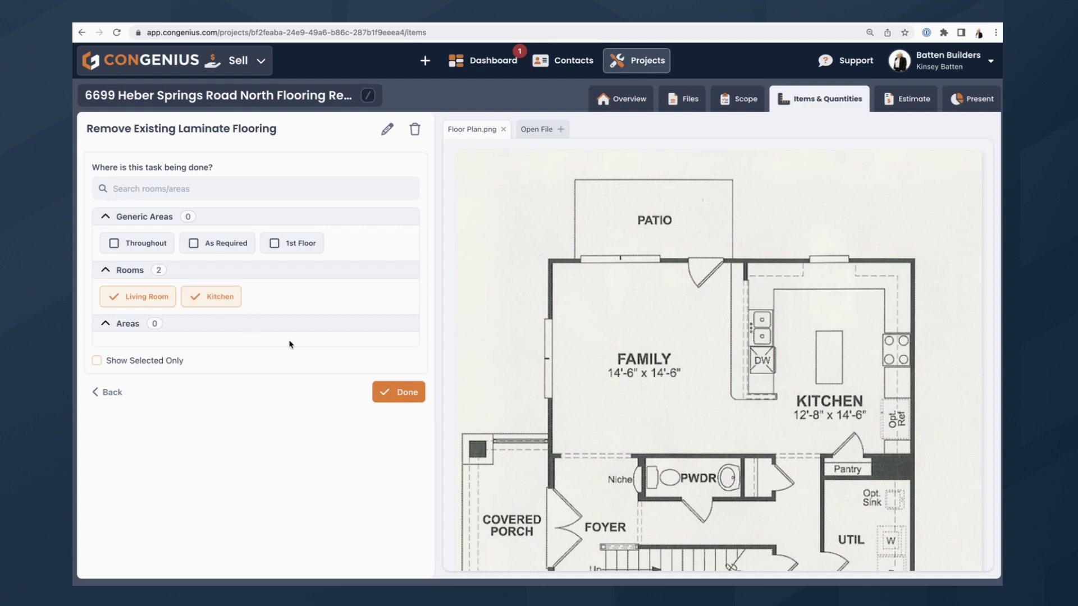
click(398, 392)
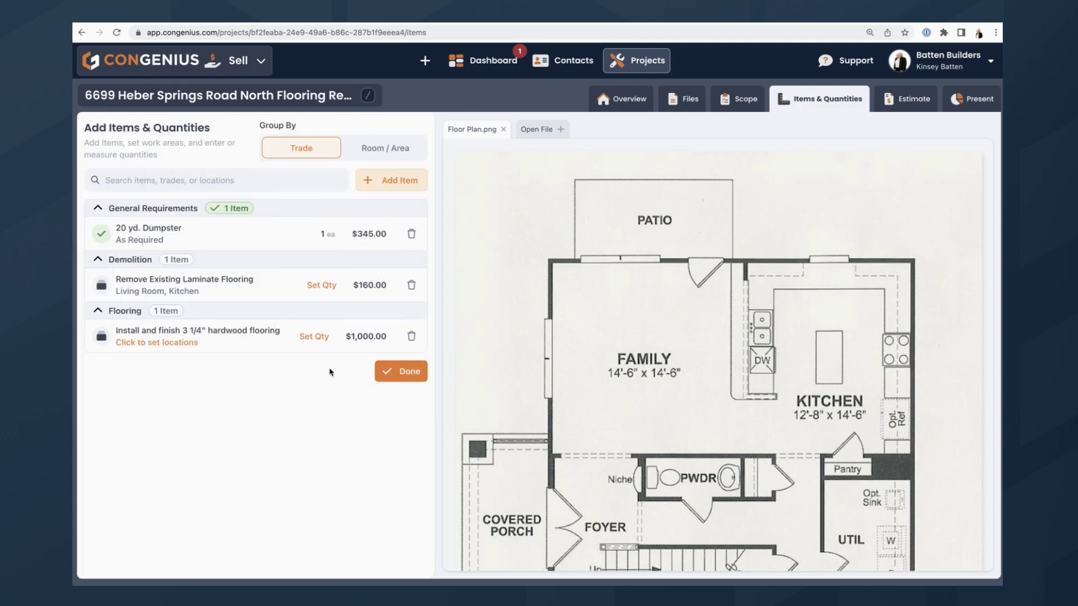
click(165, 343)
click(143, 296)
click(202, 297)
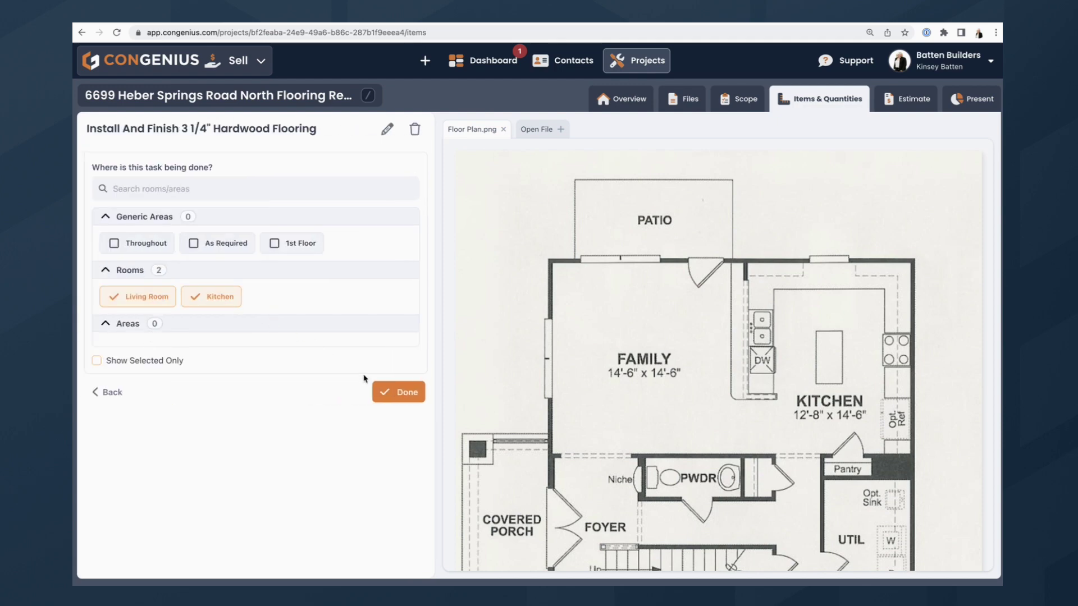
click(395, 392)
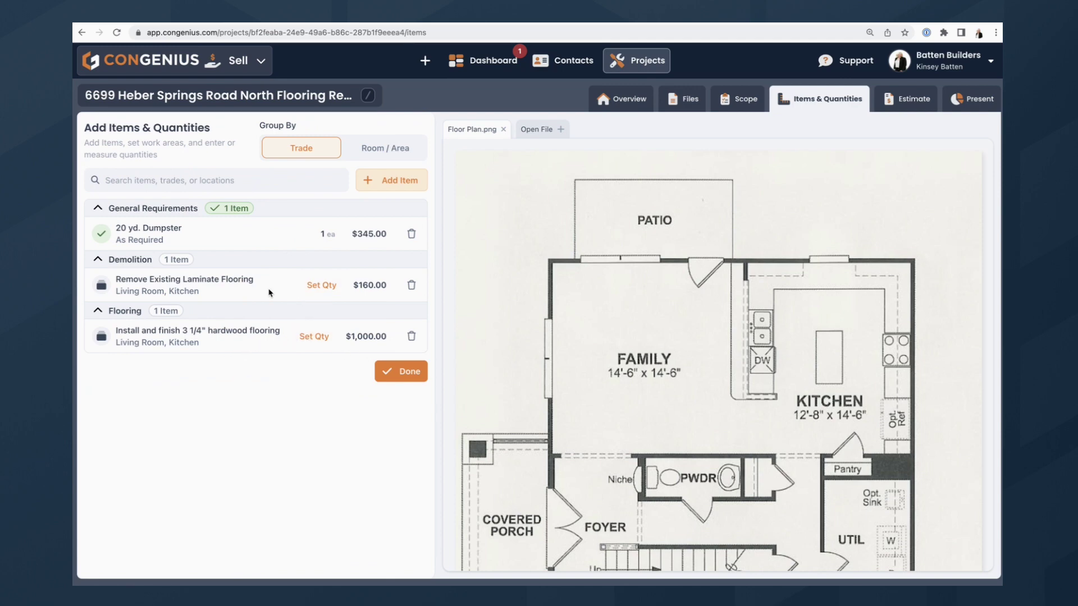
Review the hardwood flooring task's Costs tab, then open Set Qty for laminate removal.
click(186, 334)
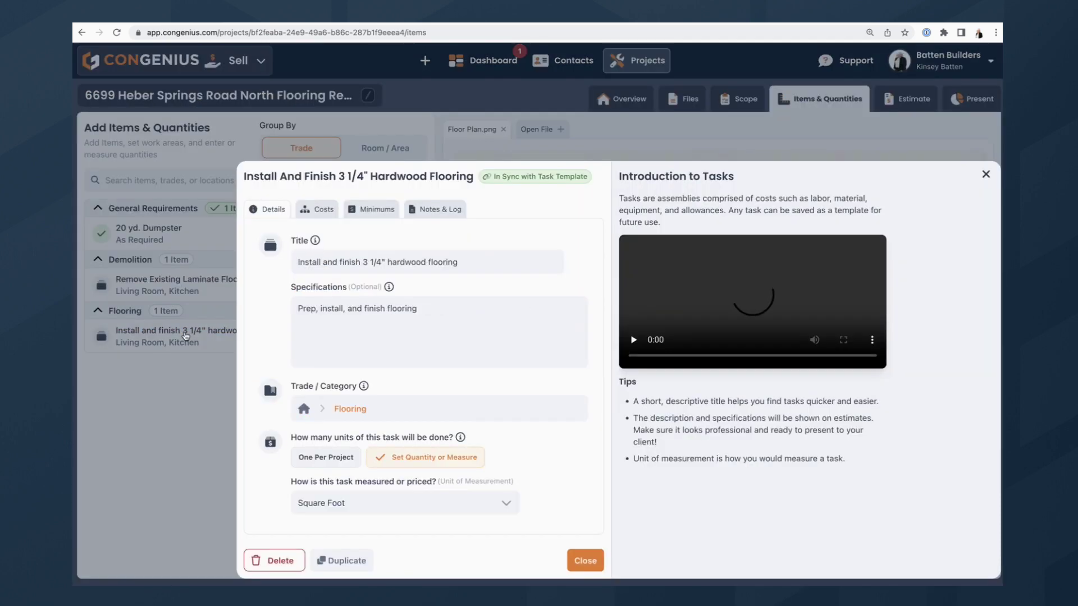
click(318, 209)
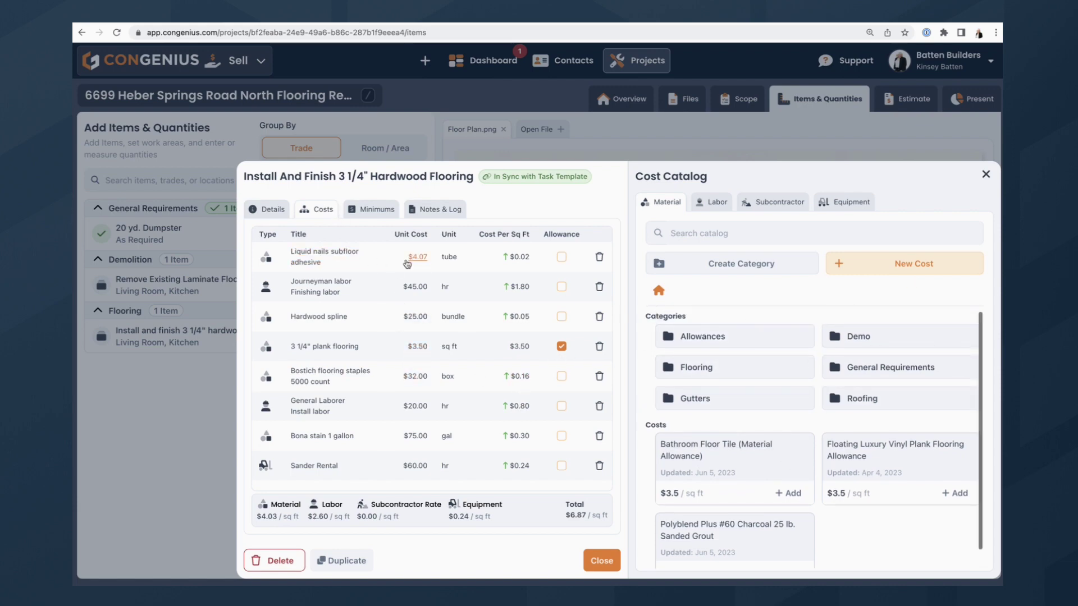
click(606, 564)
click(316, 286)
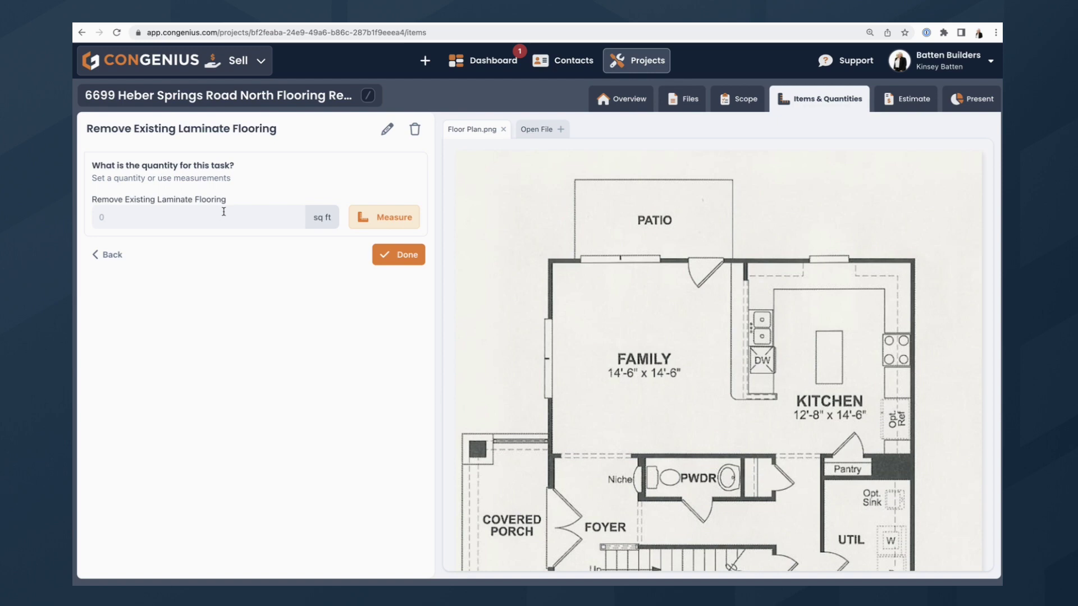
Add an Area measurement for laminate removal and start setting the Floor Plan.png scale.
click(375, 219)
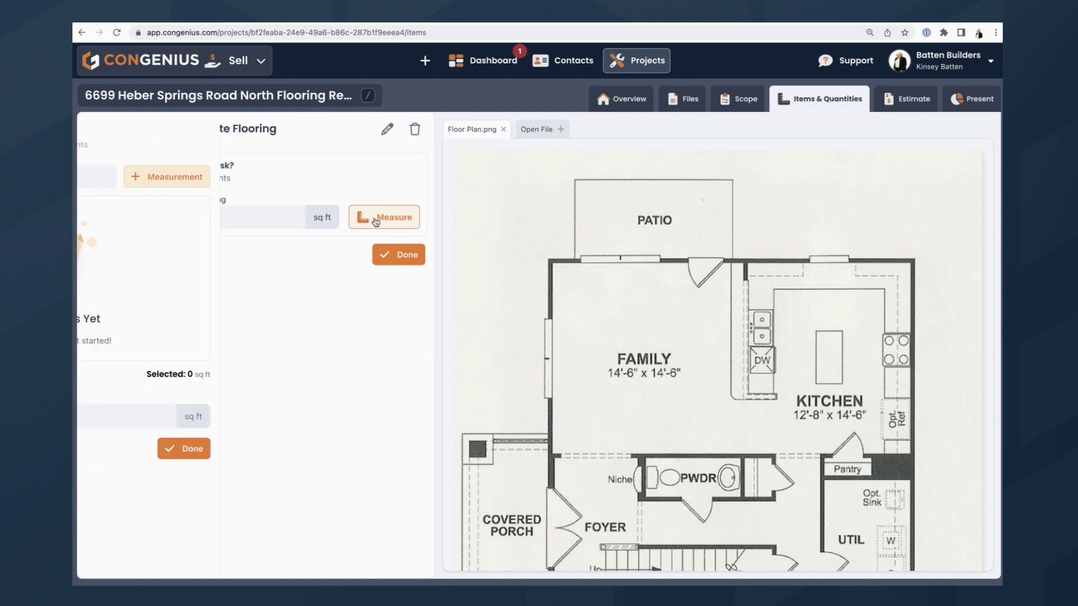
click(364, 177)
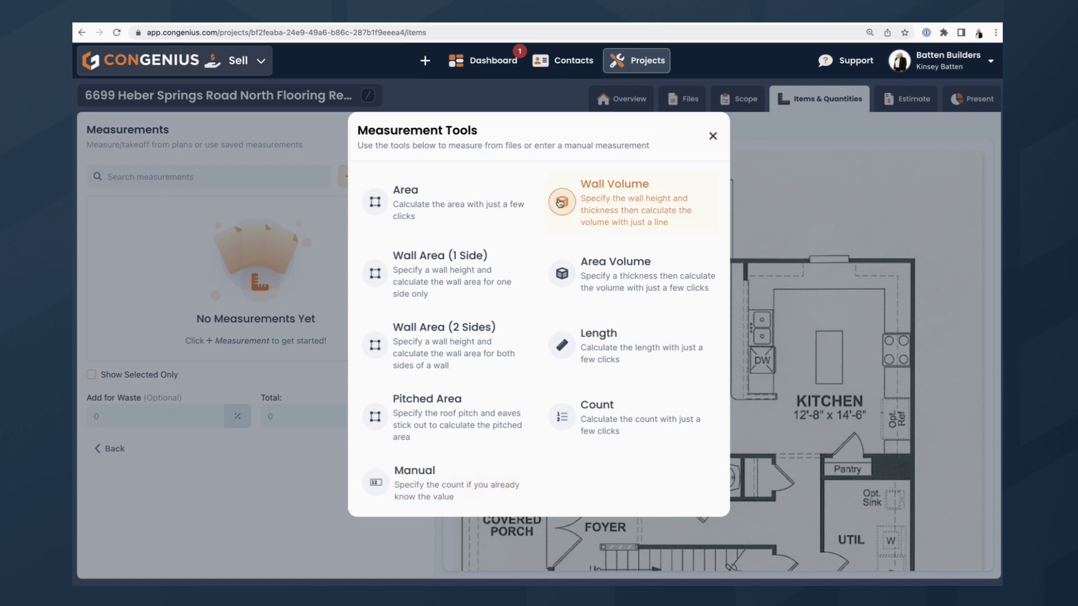
click(453, 203)
click(384, 197)
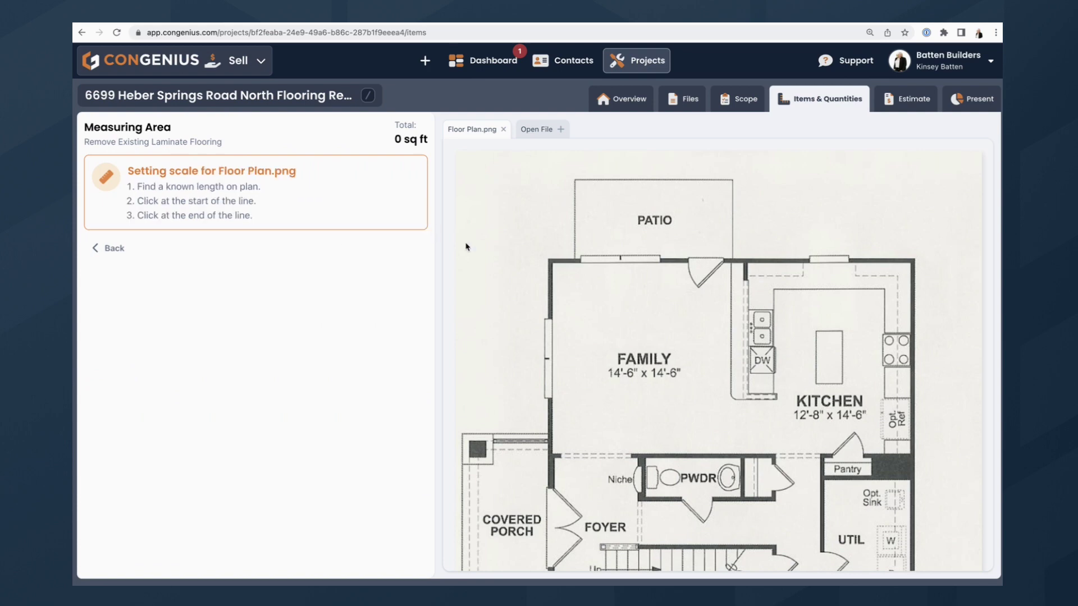
Draw a reference line along the family room's left wall and set its length to 14 ft 6 in.
click(553, 266)
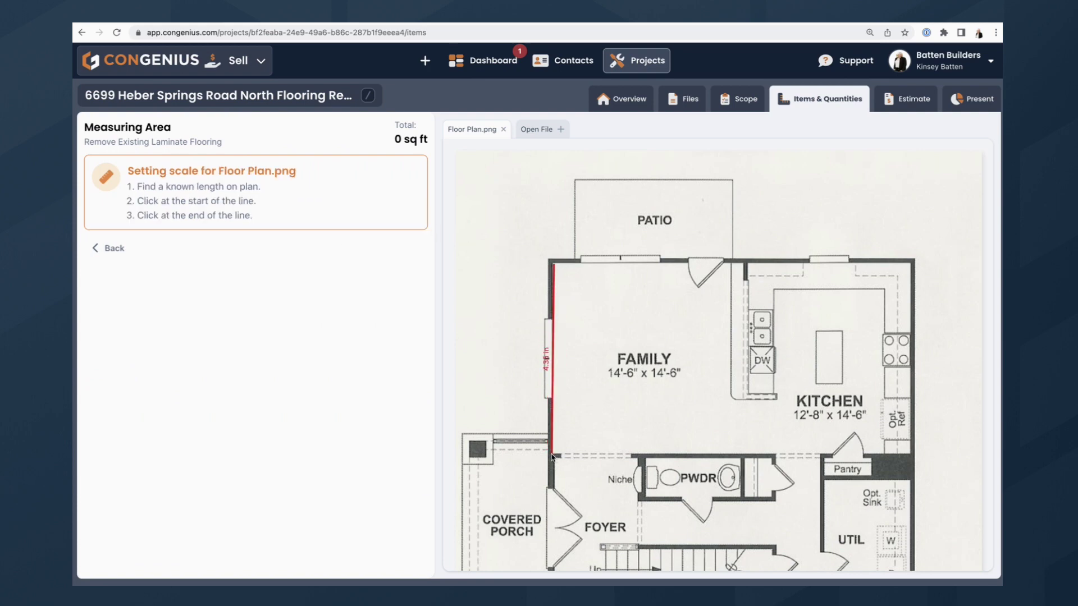
click(552, 456)
click(191, 217)
click(308, 214)
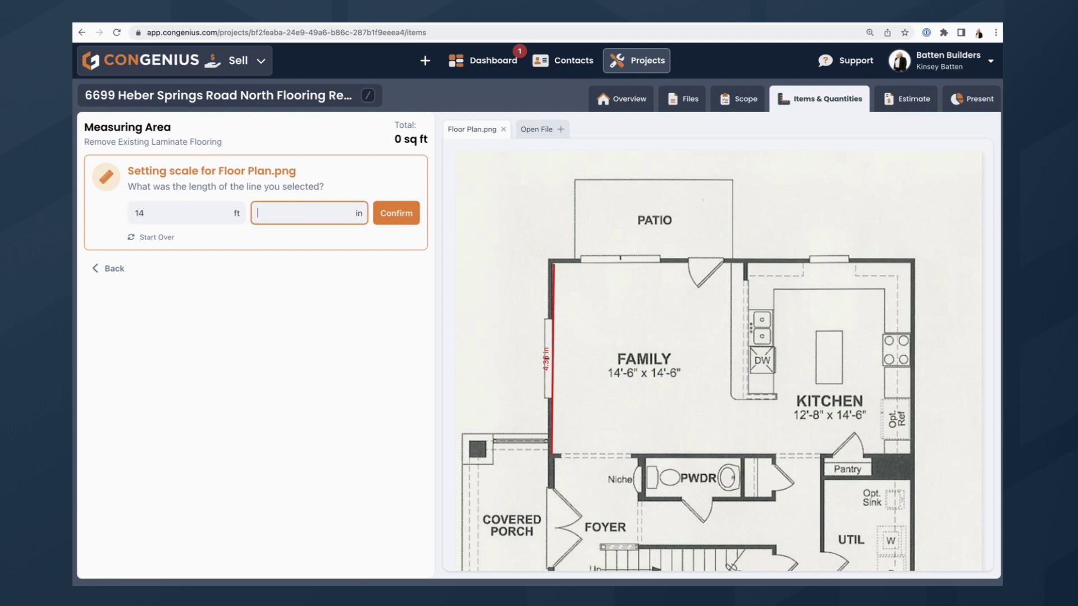
click(396, 214)
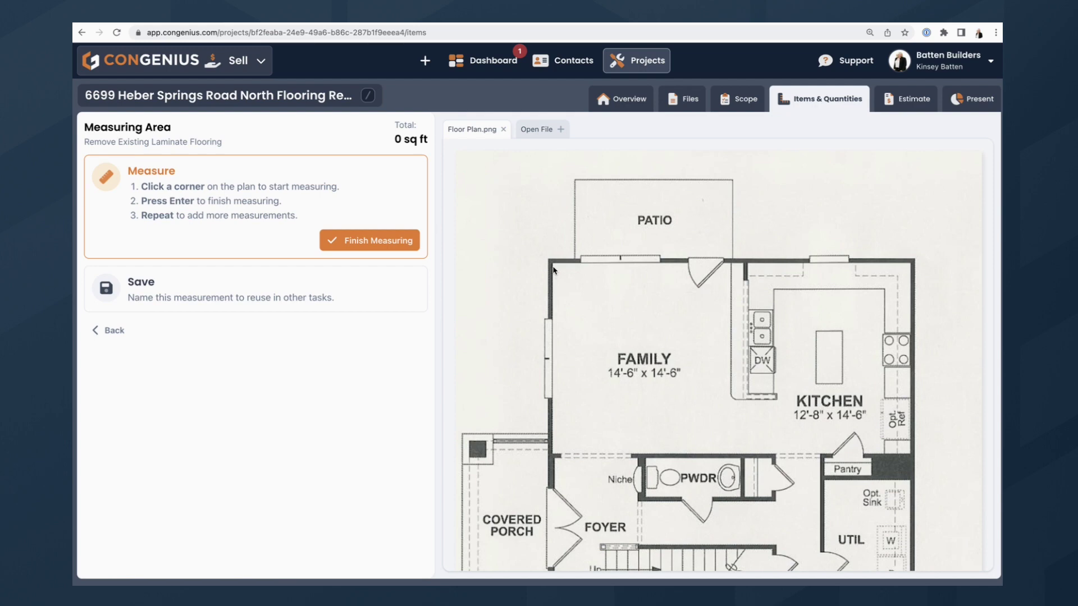
Trace the four corners of the family room and kitchen into a closed 393.124 sq ft area.
click(553, 264)
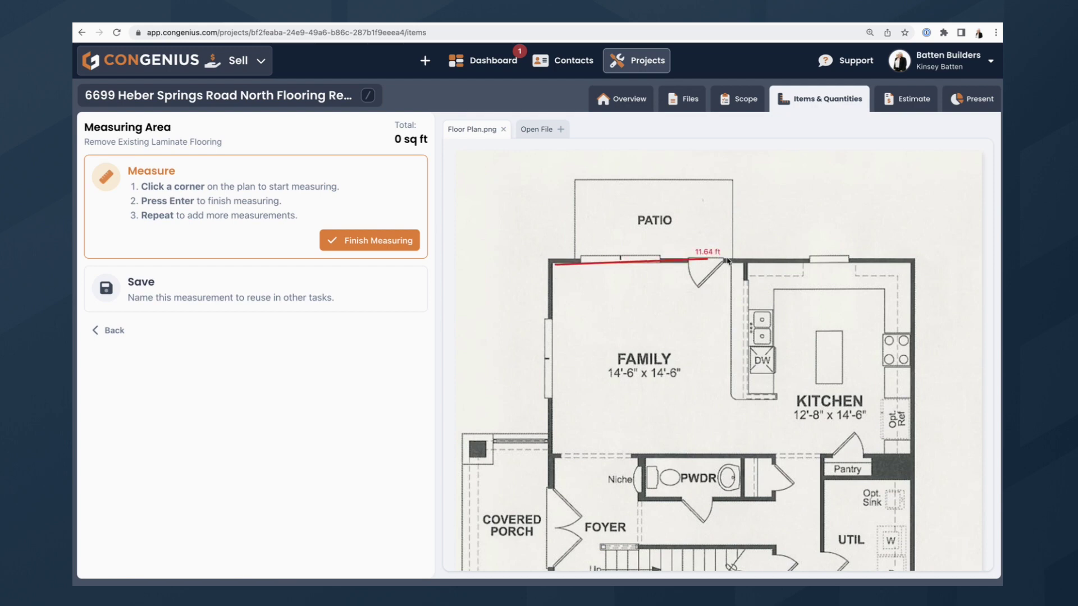
click(911, 263)
click(909, 454)
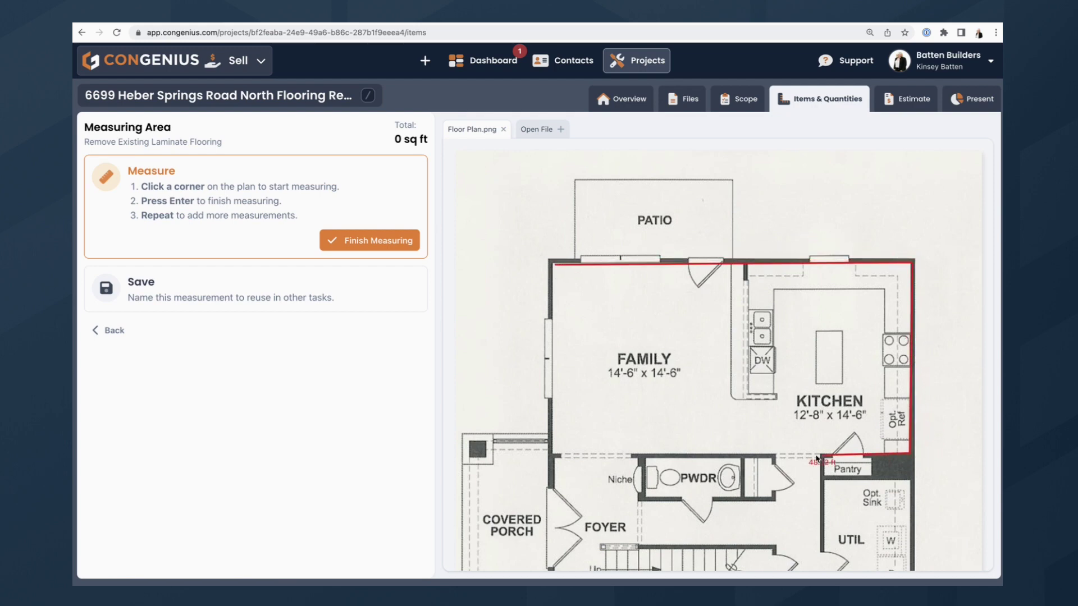
click(554, 456)
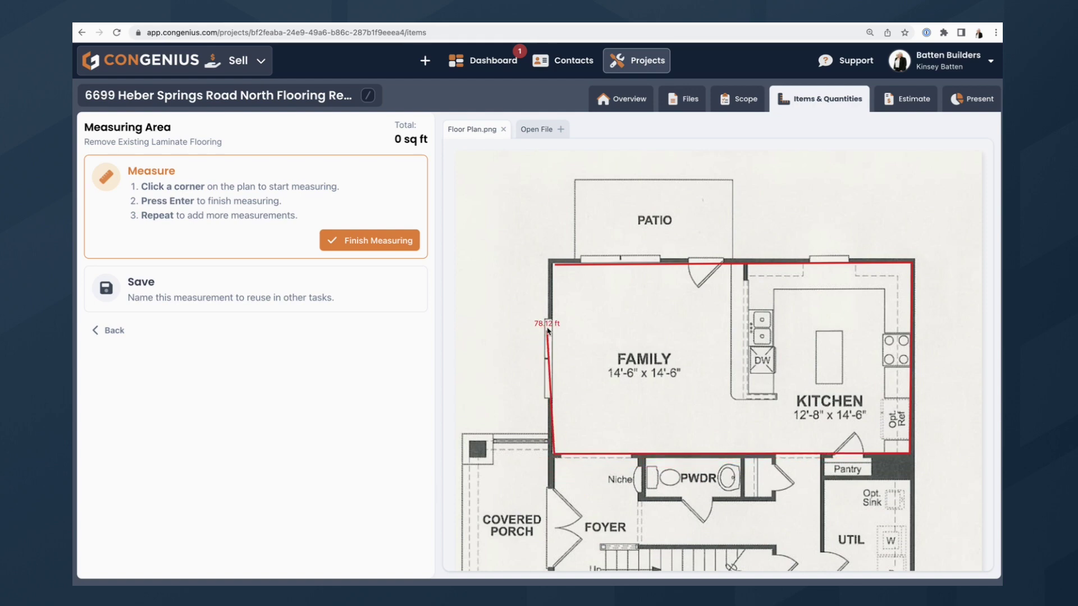
click(553, 264)
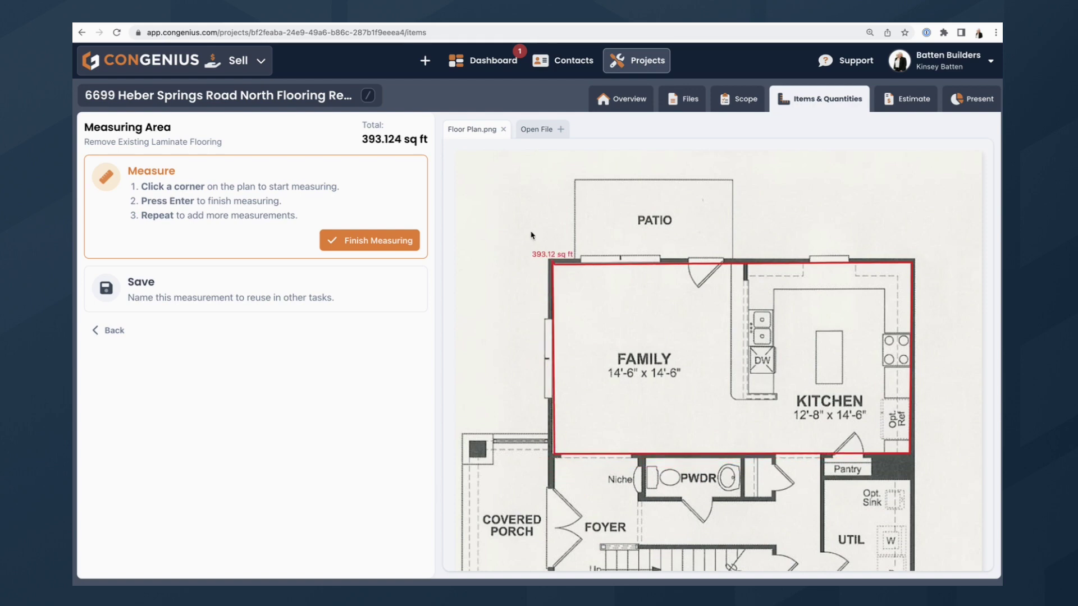
click(381, 236)
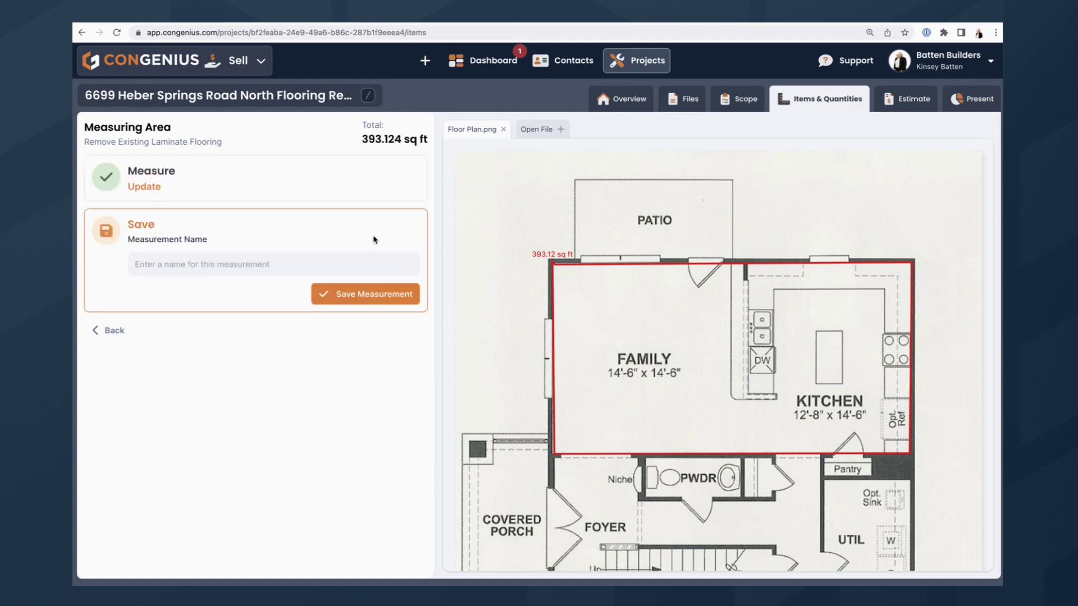
Save the area as 'Kitchen and Living Floor Area' and apply 393.124 sq ft to Remove Existing Laminate Flooring.
click(249, 260)
text(Kitchen and Living Floor Area)
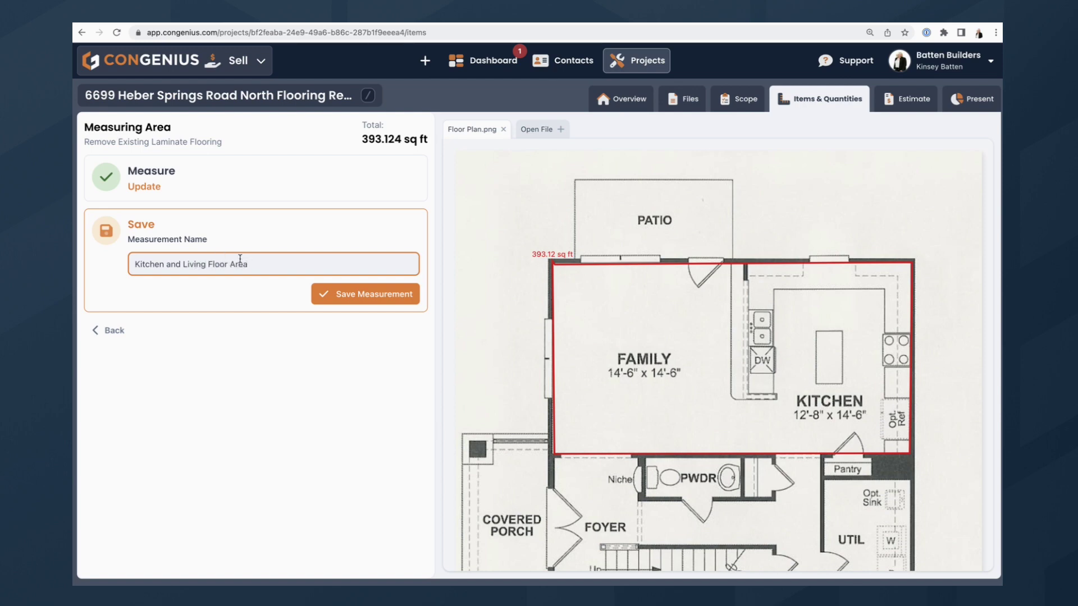
click(331, 293)
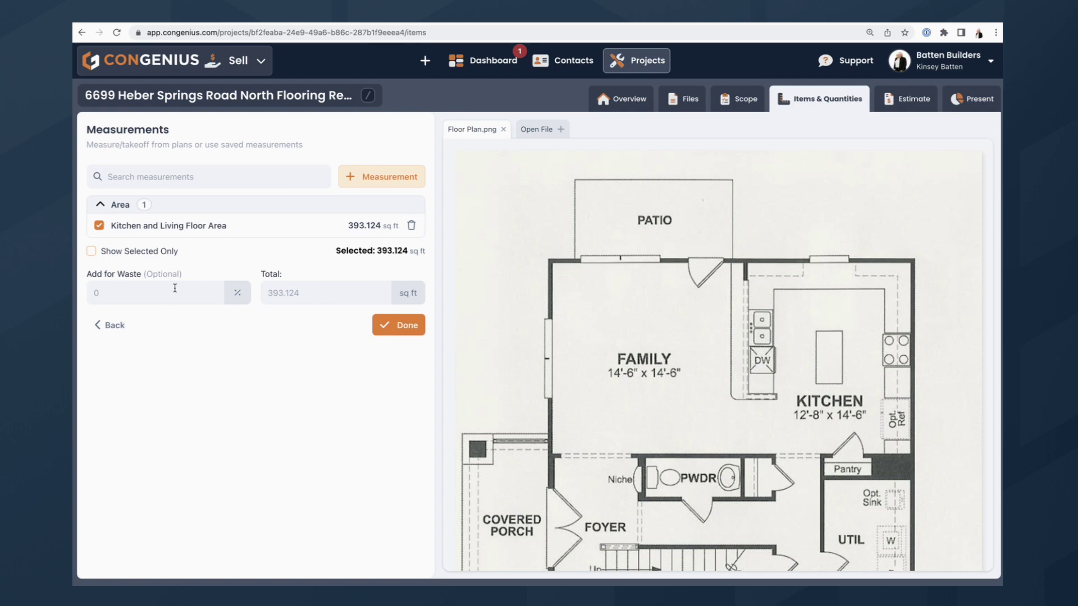
click(402, 332)
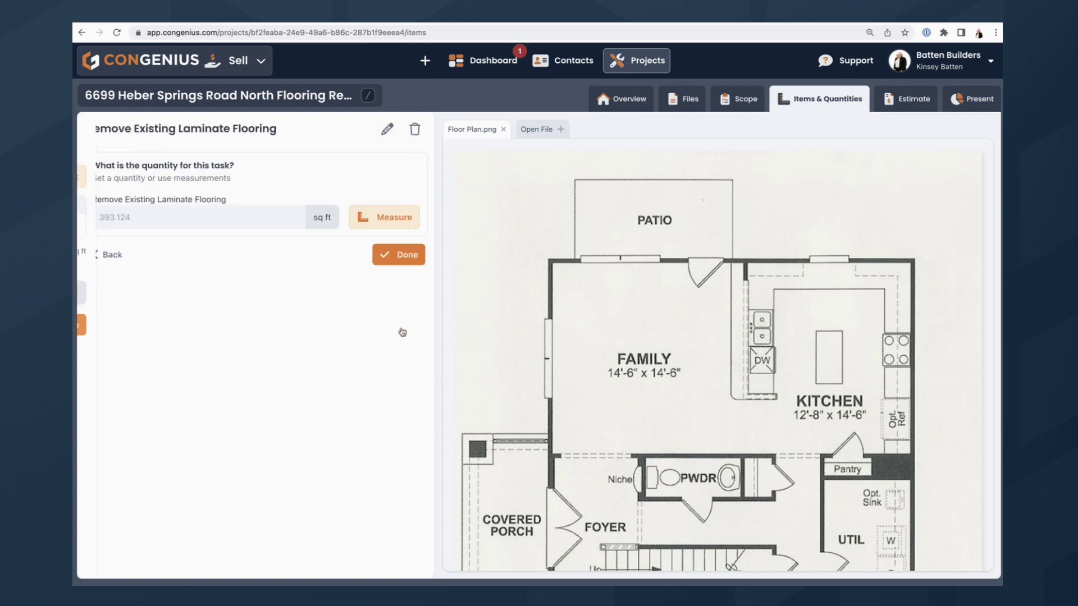
click(396, 255)
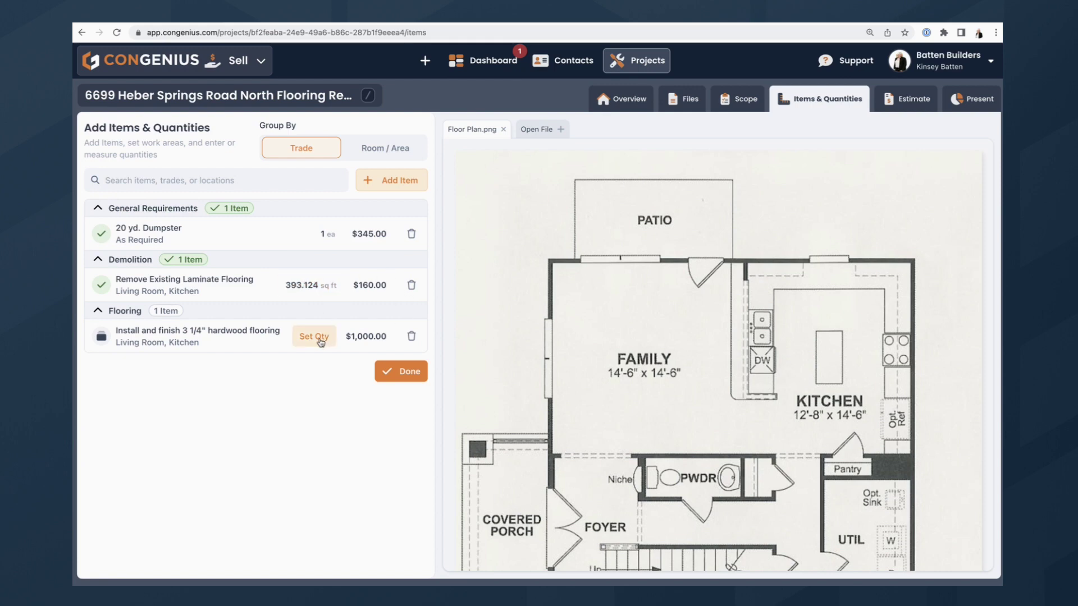
Give hardwood flooring the Kitchen and Living Floor Area plus 10% waste, 432.436 sq ft, then review the estimate.
click(329, 337)
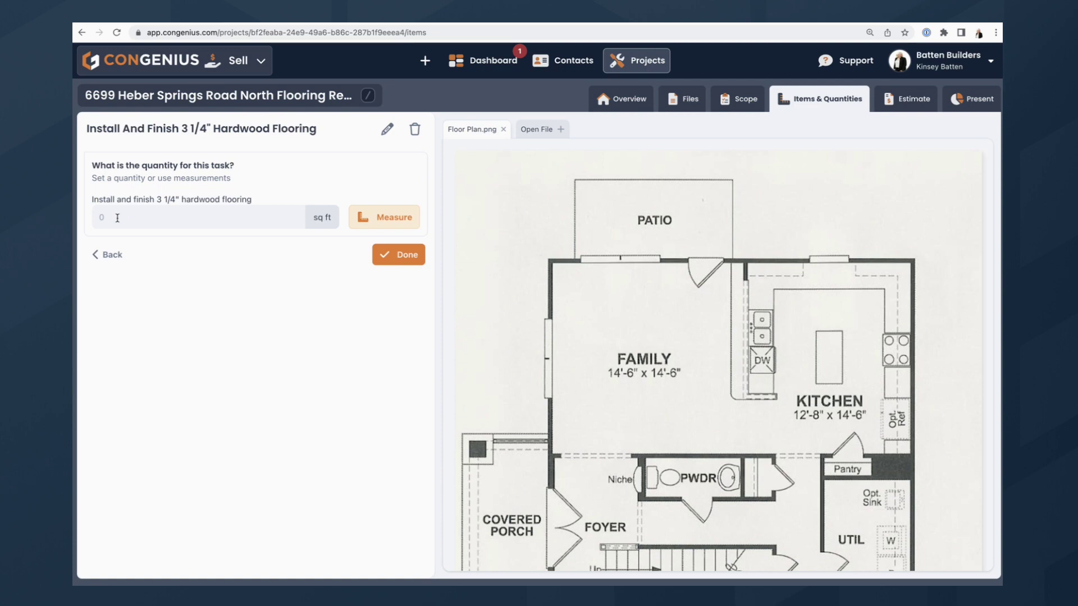
click(373, 220)
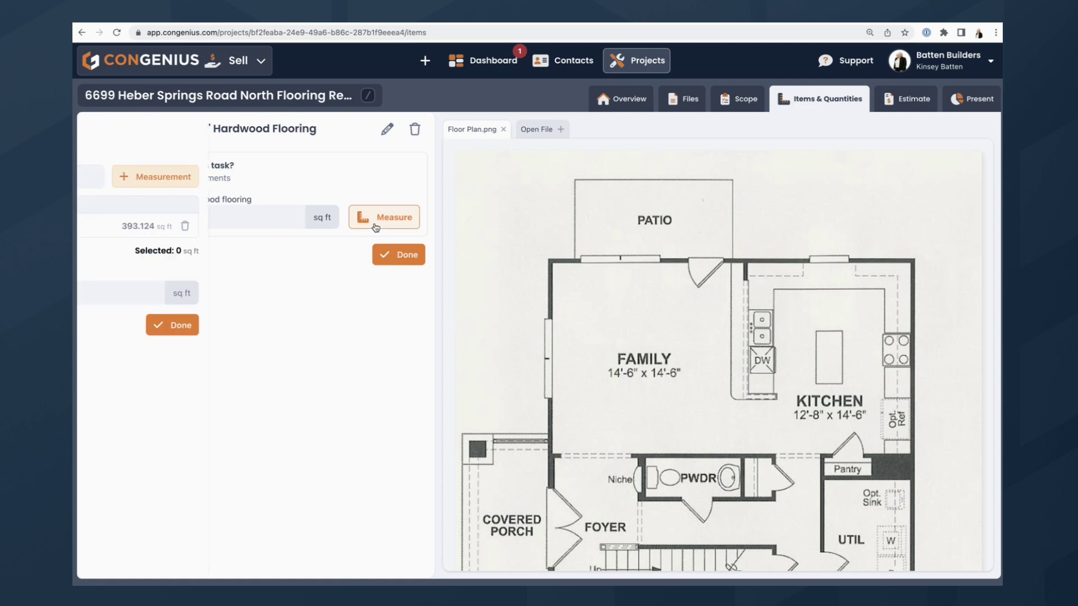
click(230, 230)
click(180, 288)
text(10)
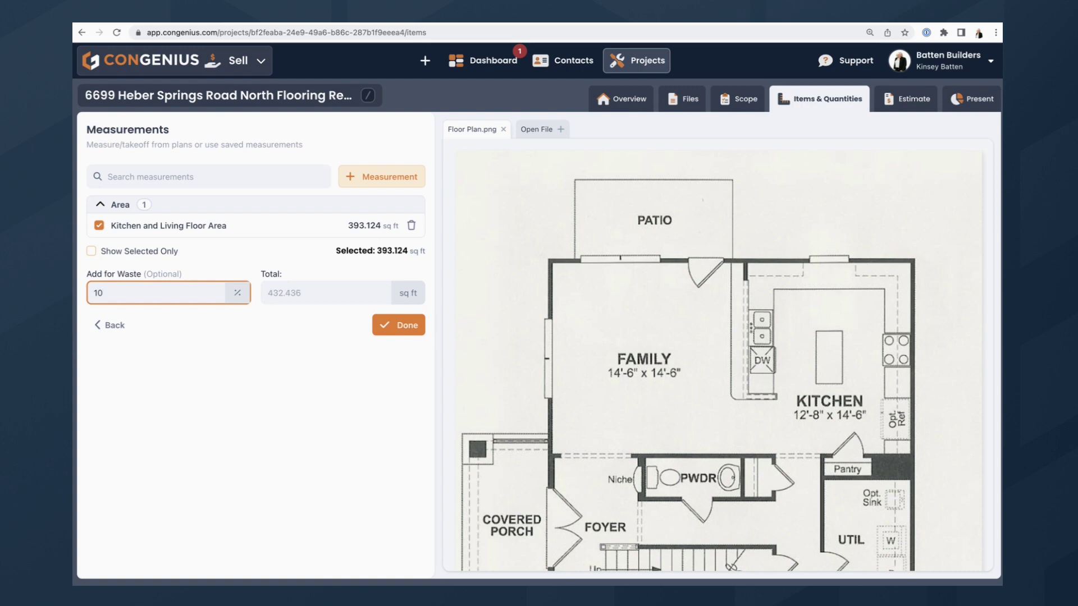
click(411, 330)
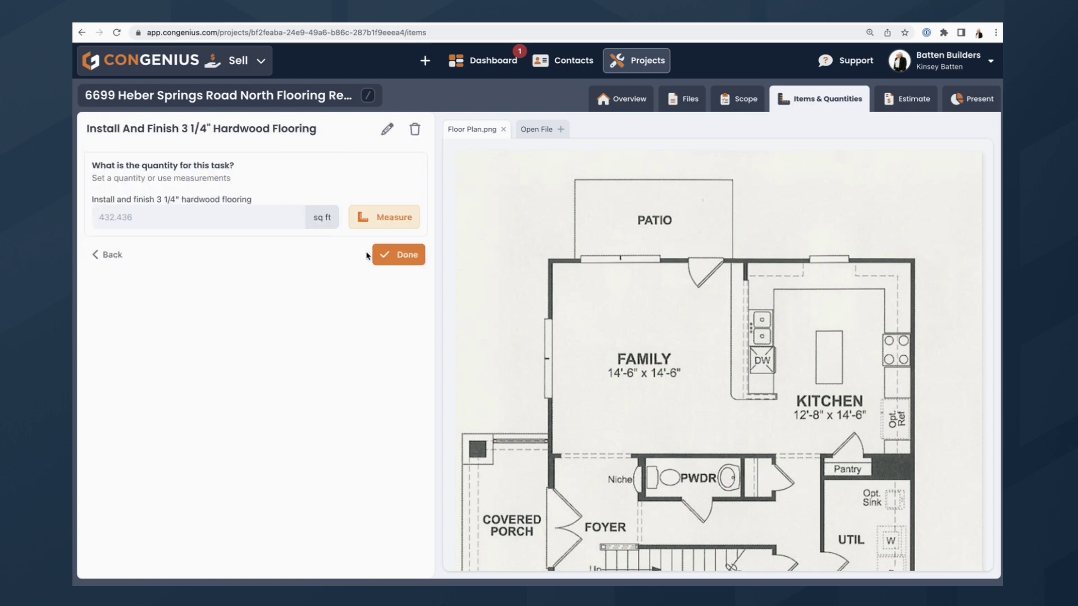
click(390, 257)
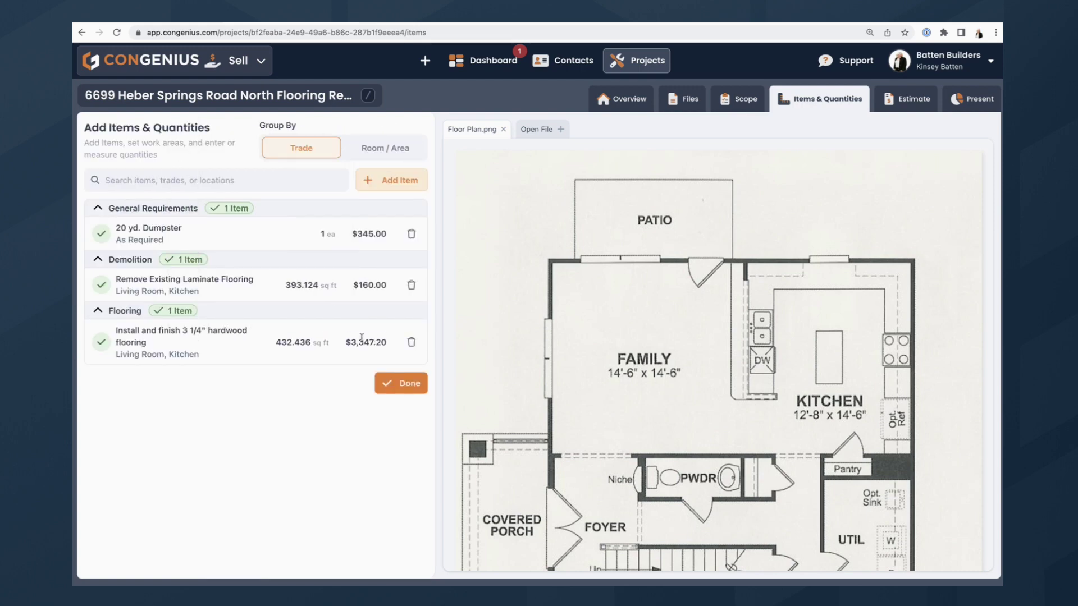
click(401, 387)
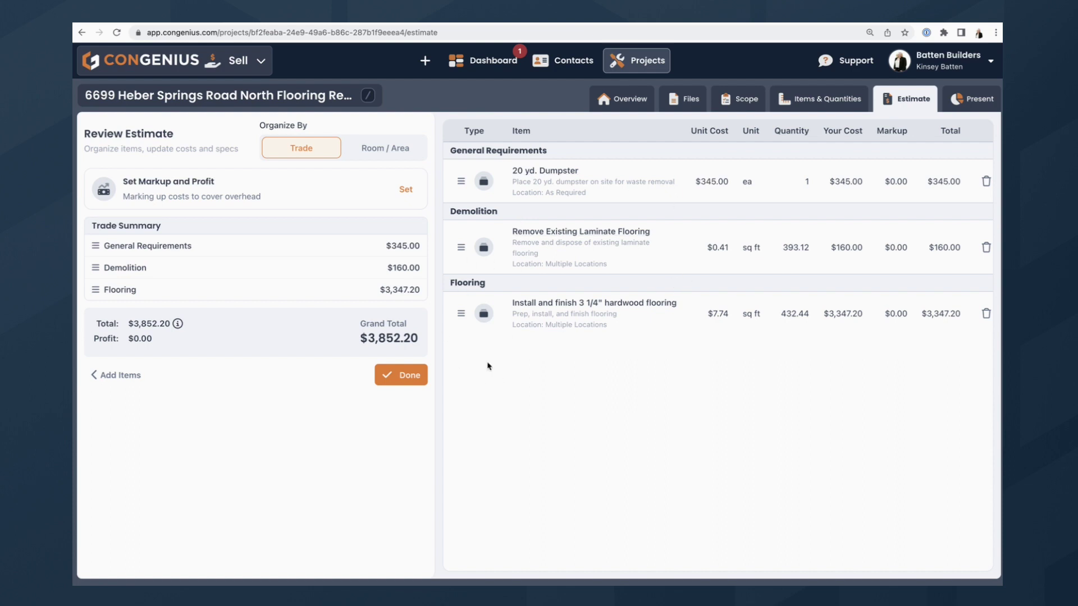
click(209, 192)
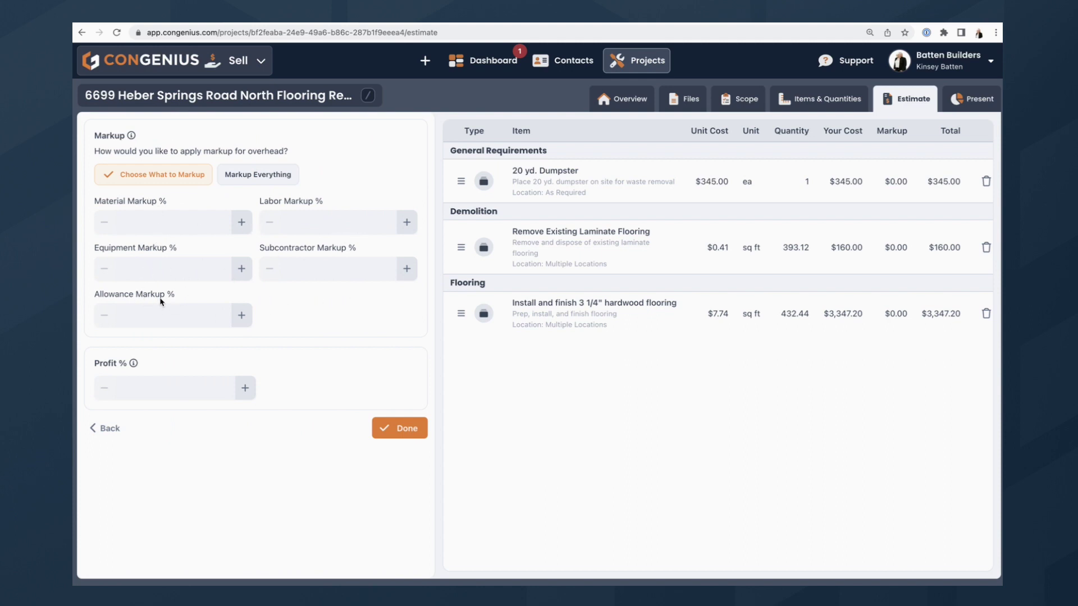
click(260, 180)
click(175, 223)
text(20)
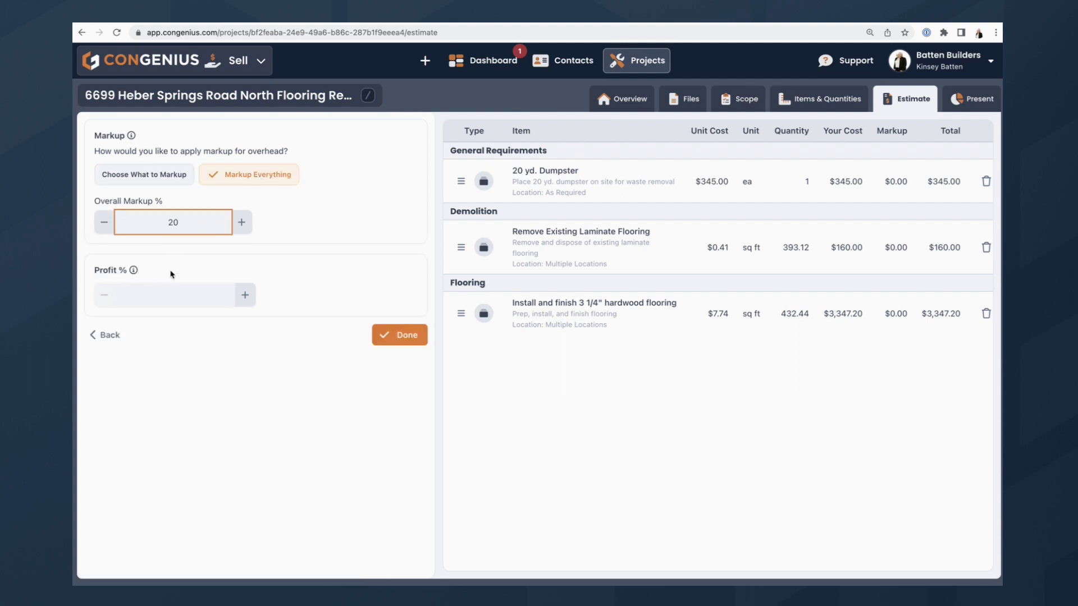
click(162, 292)
text(15)
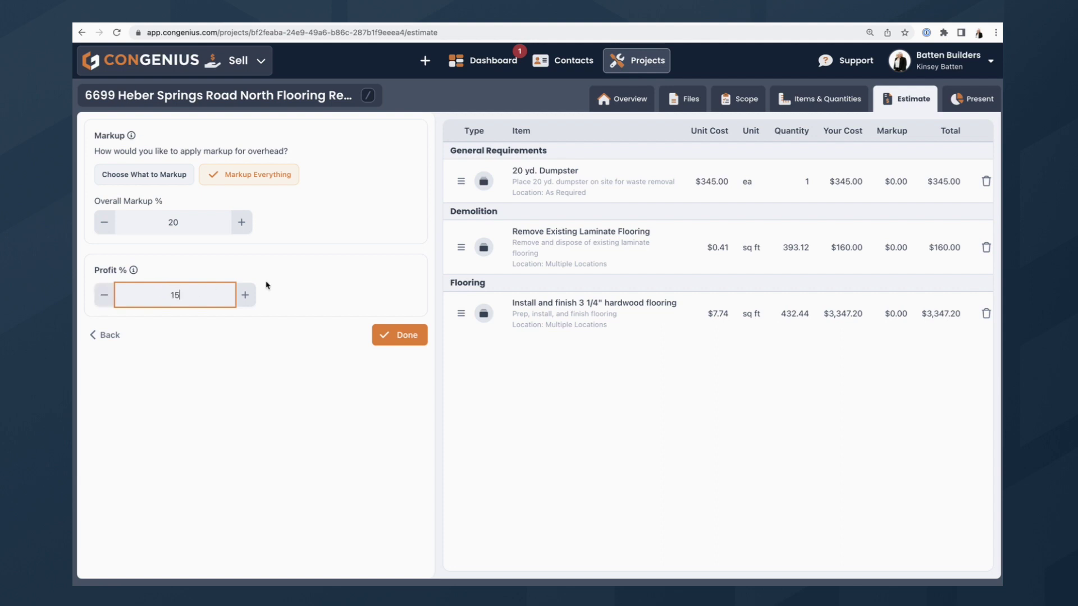
click(391, 337)
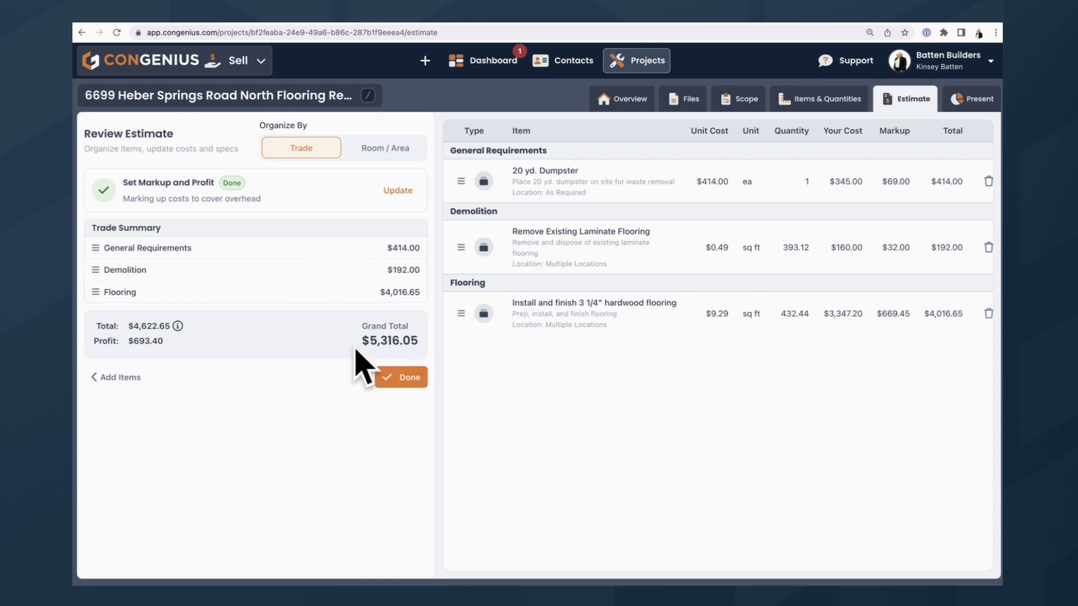
scroll(781, 215, right, 2)
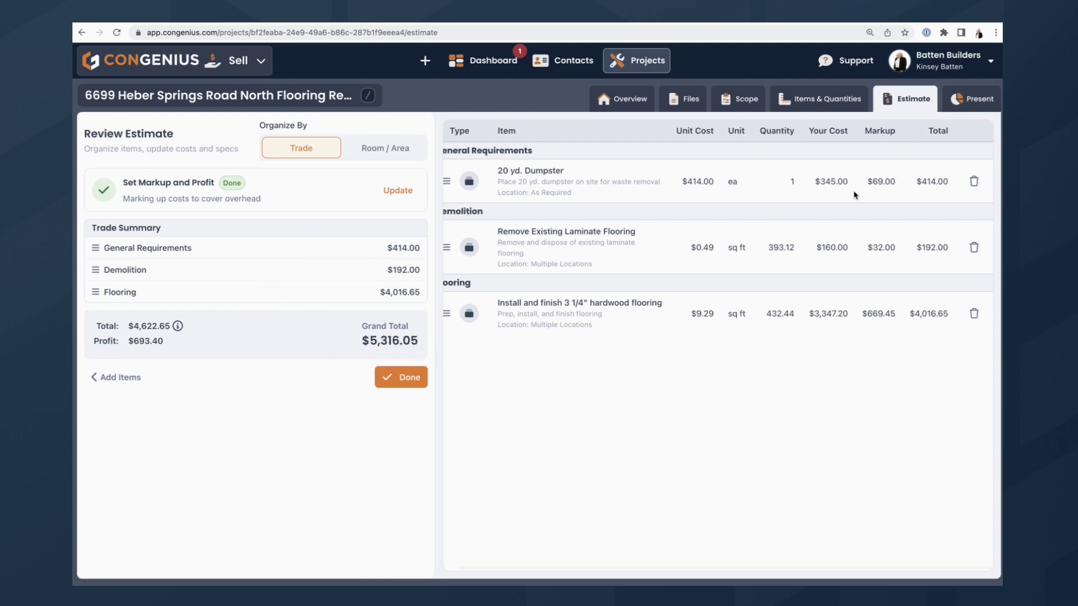
scroll(752, 298, left, 2)
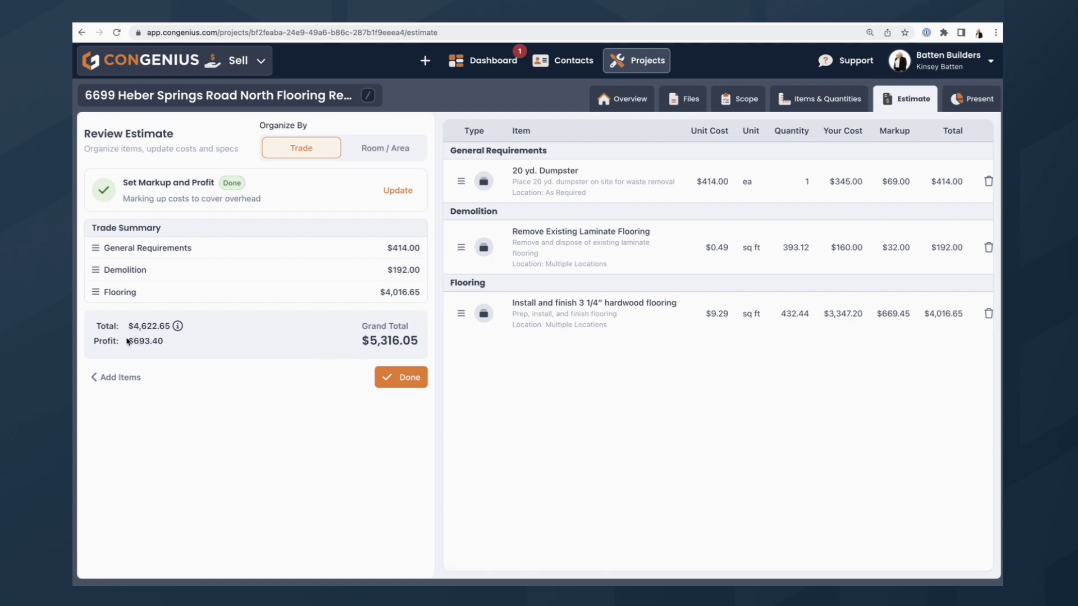
Finish the estimate and move on to the proposal steps.
click(418, 383)
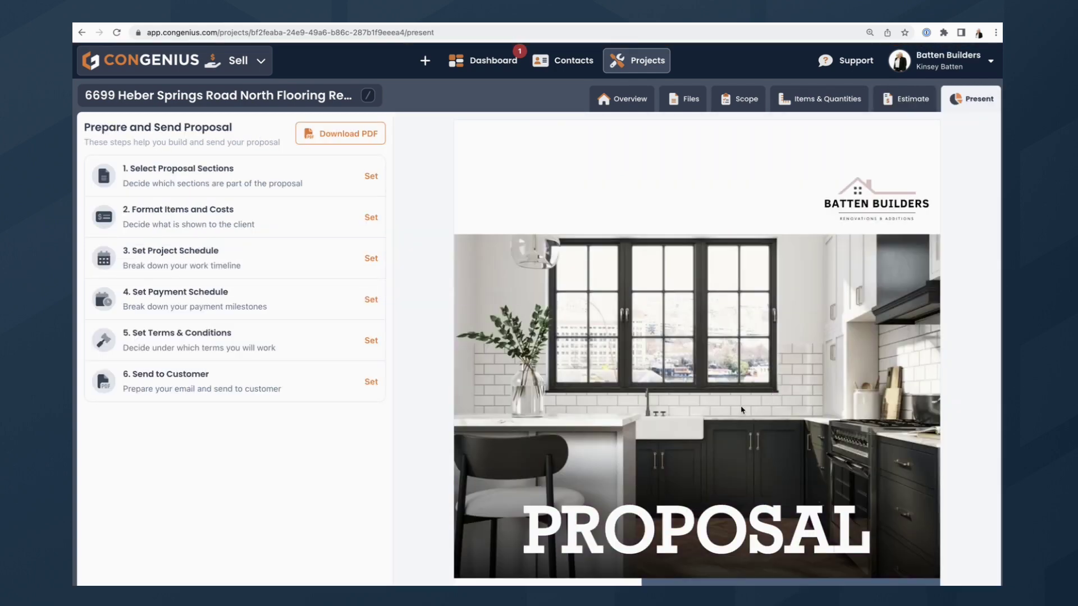
scroll(769, 391, down, 10)
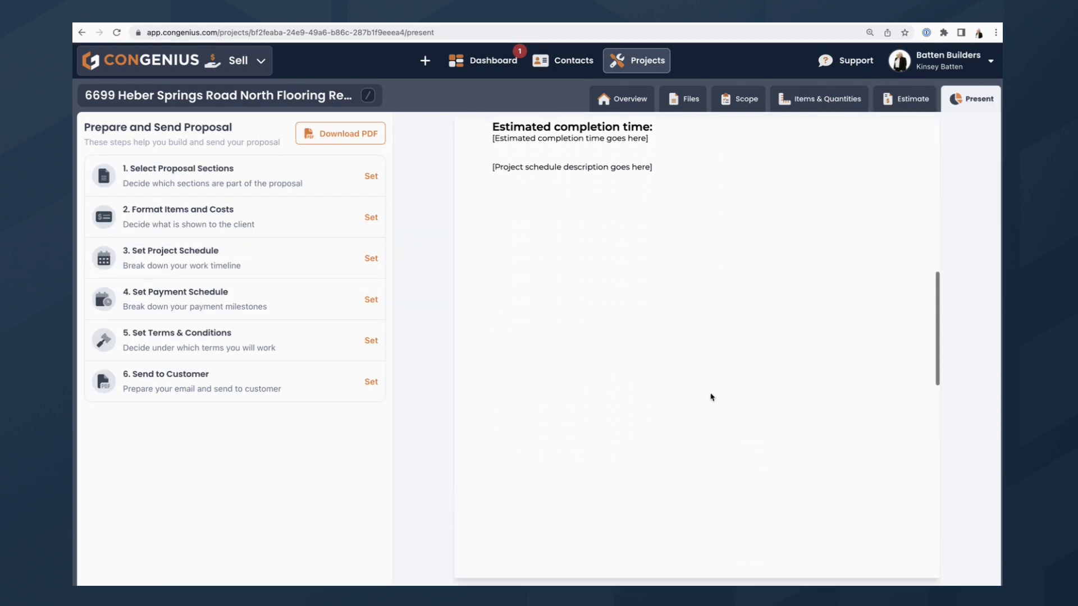
scroll(712, 396, up, 10)
scroll(707, 393, down, 6)
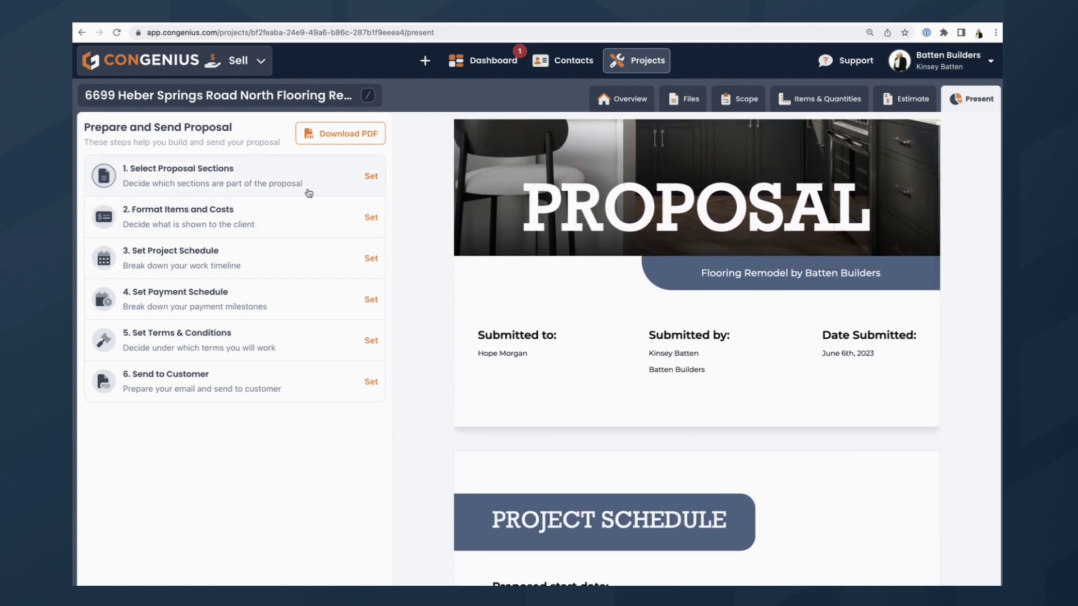
Turn on the Samples of Work Page alongside the cover page and confirm the proposal sections.
click(325, 186)
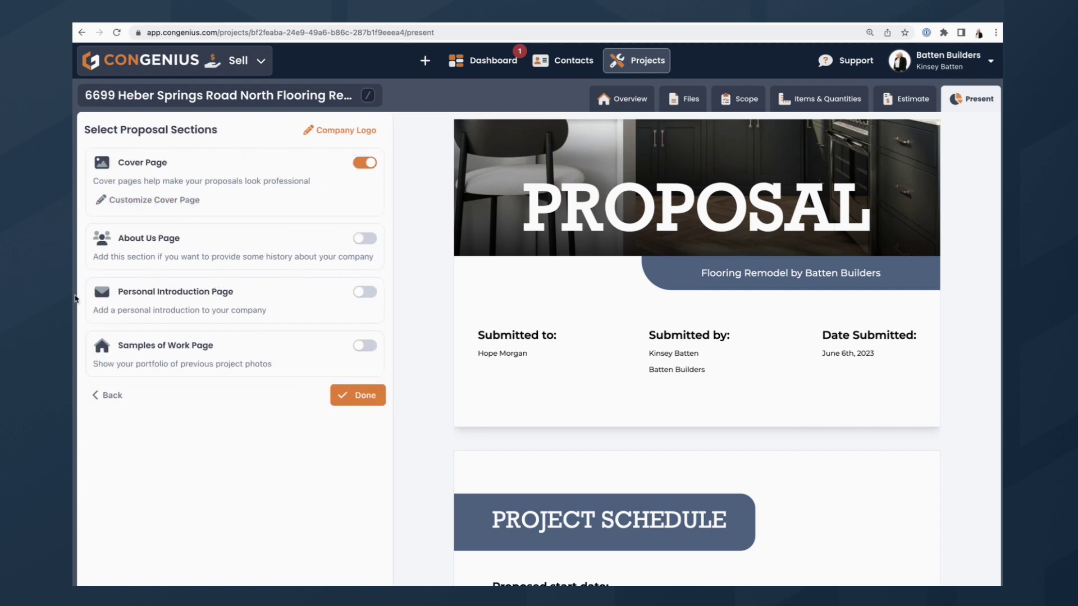
click(366, 346)
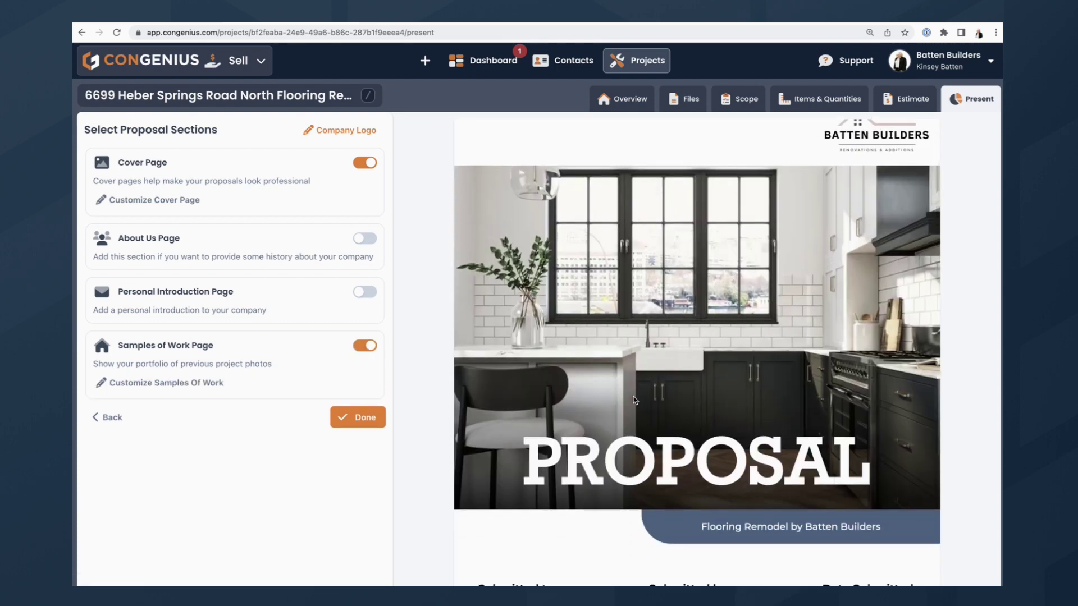
scroll(633, 399, down, 10)
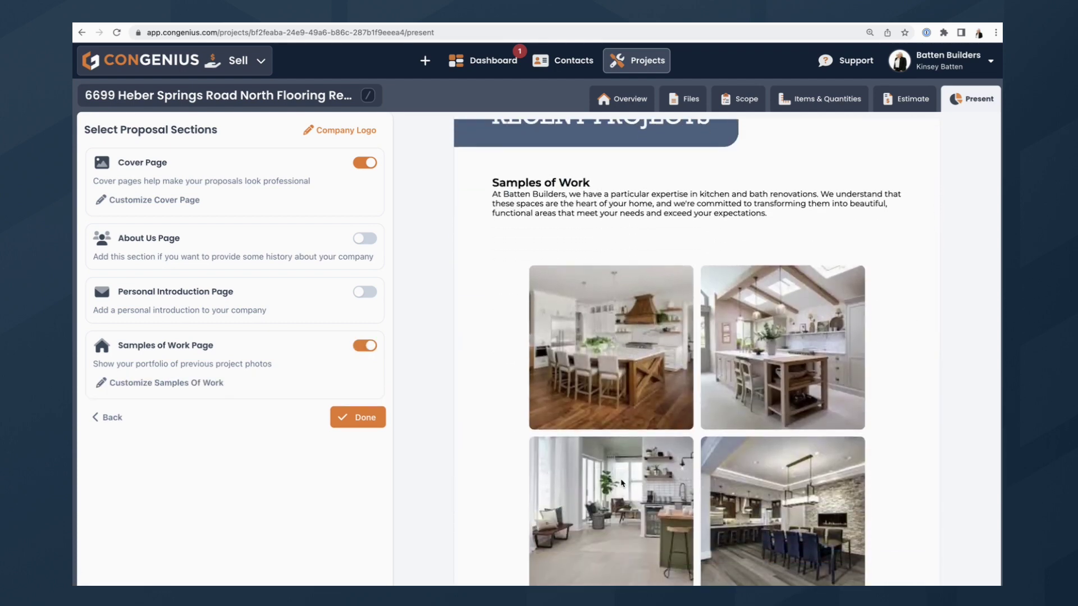
scroll(622, 483, down, 5)
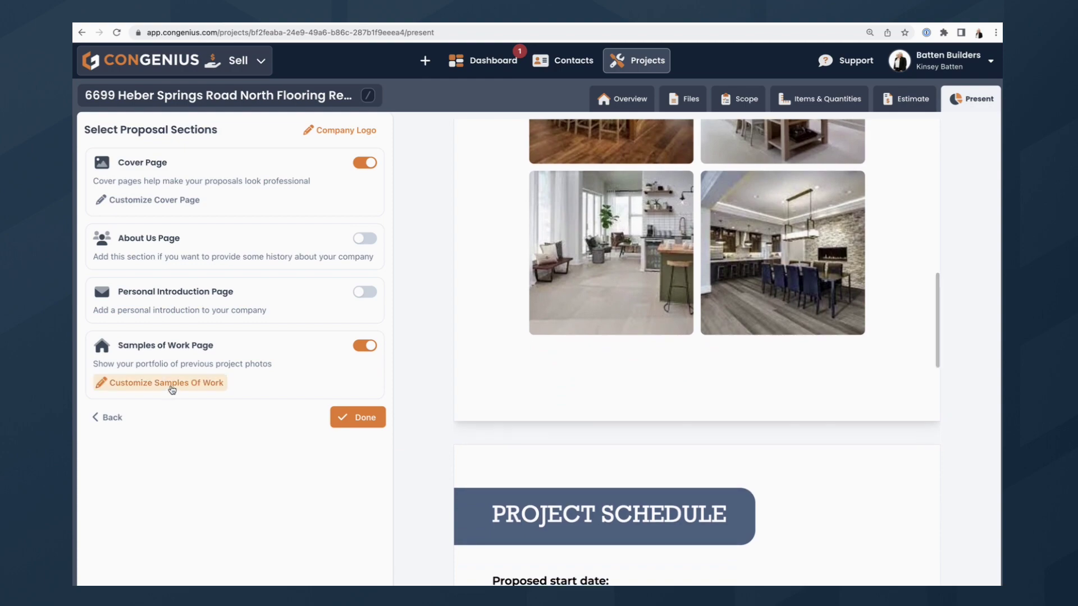
click(171, 384)
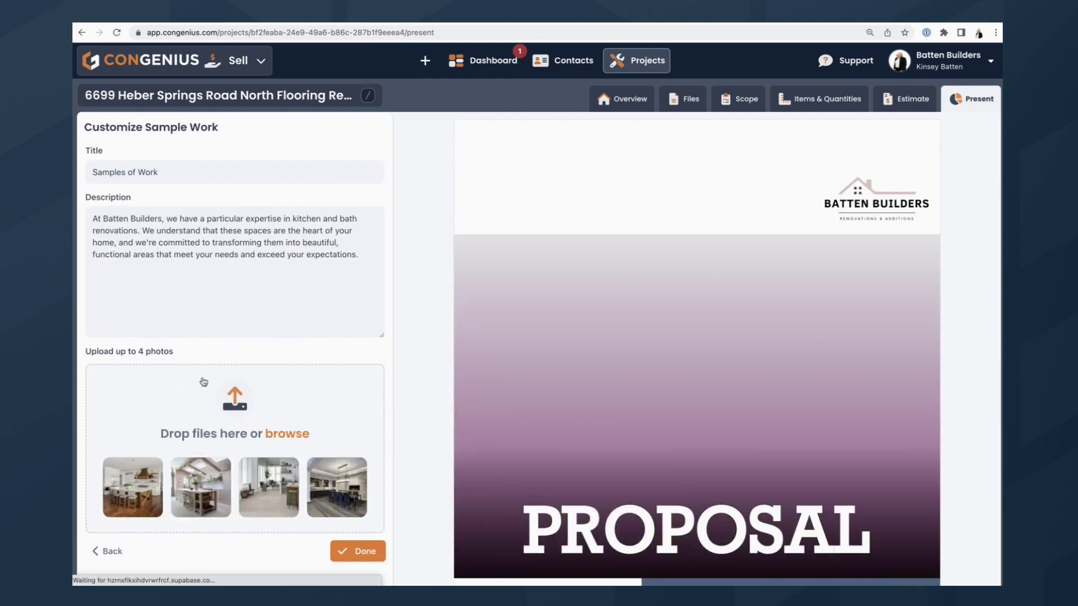
scroll(580, 459, down, 10)
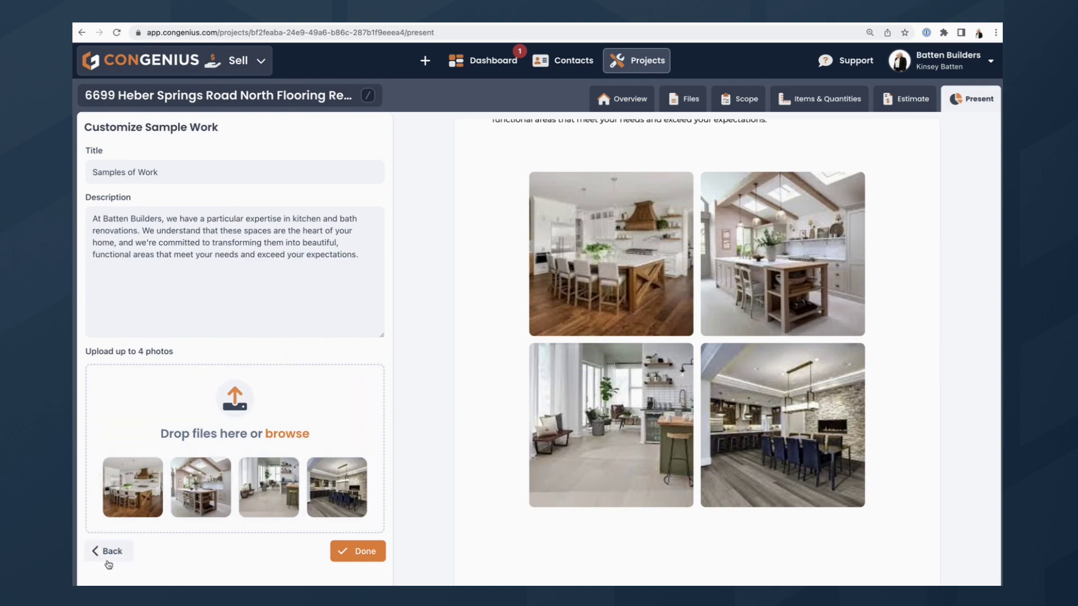
mouse_move(174, 494)
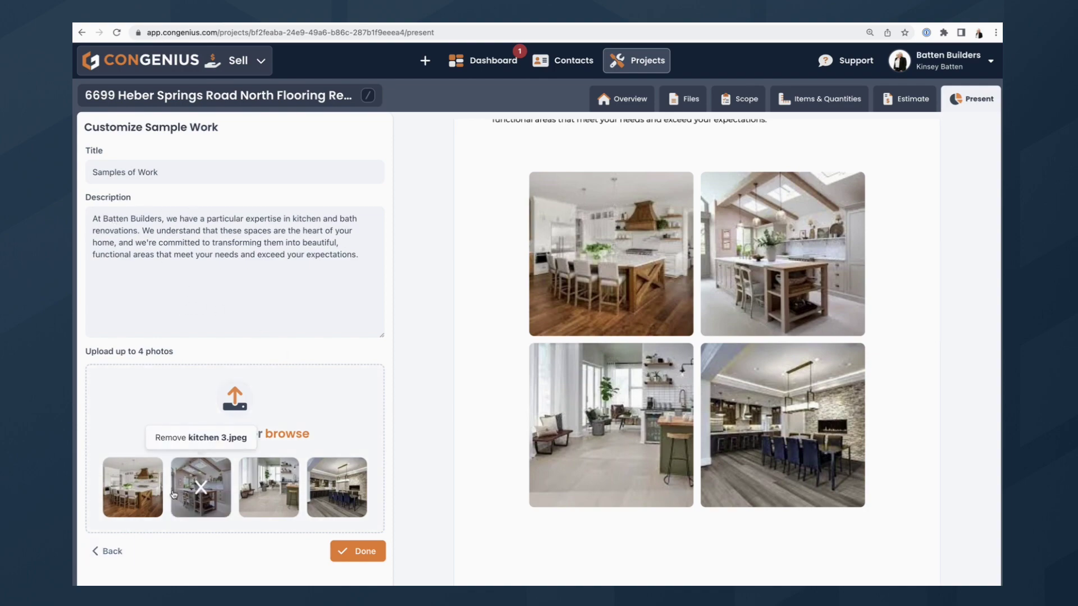
click(107, 551)
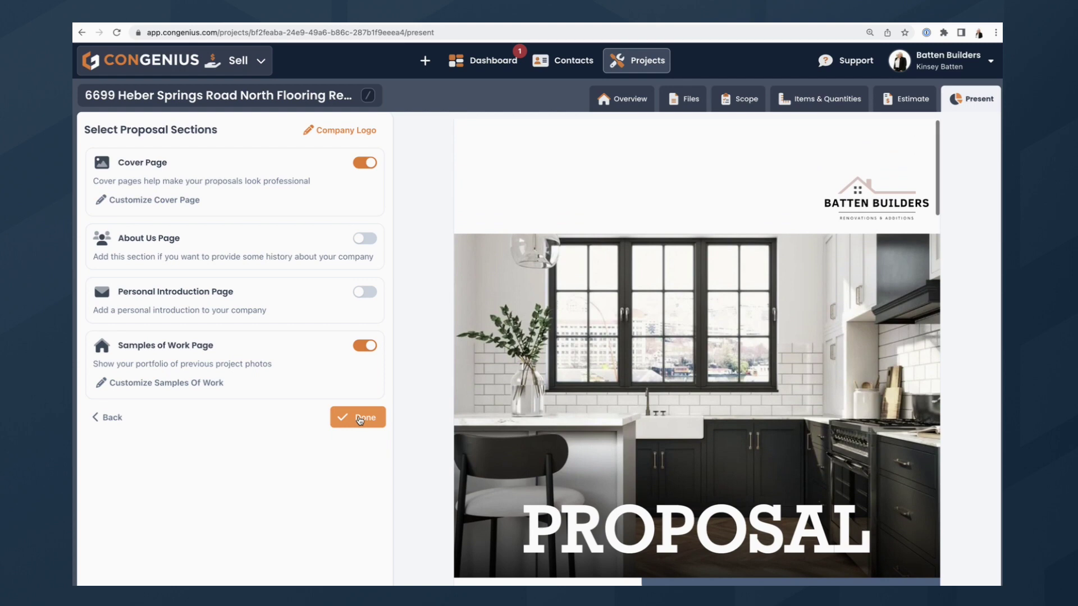
click(342, 420)
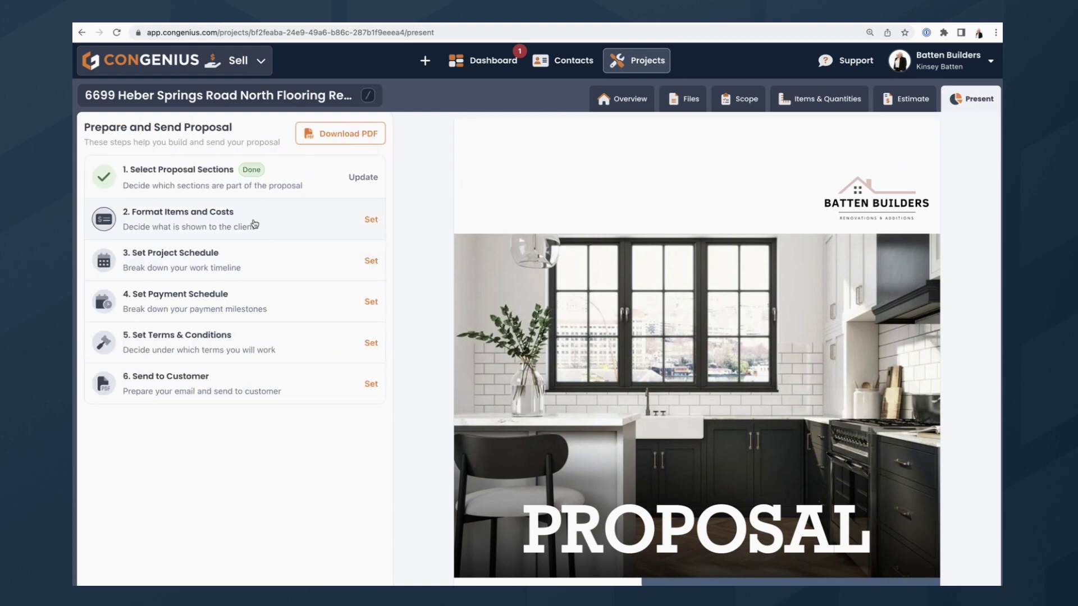
Set the profit margin line and cost per line item to No, keeping Trade / Category grouping.
click(254, 223)
click(156, 297)
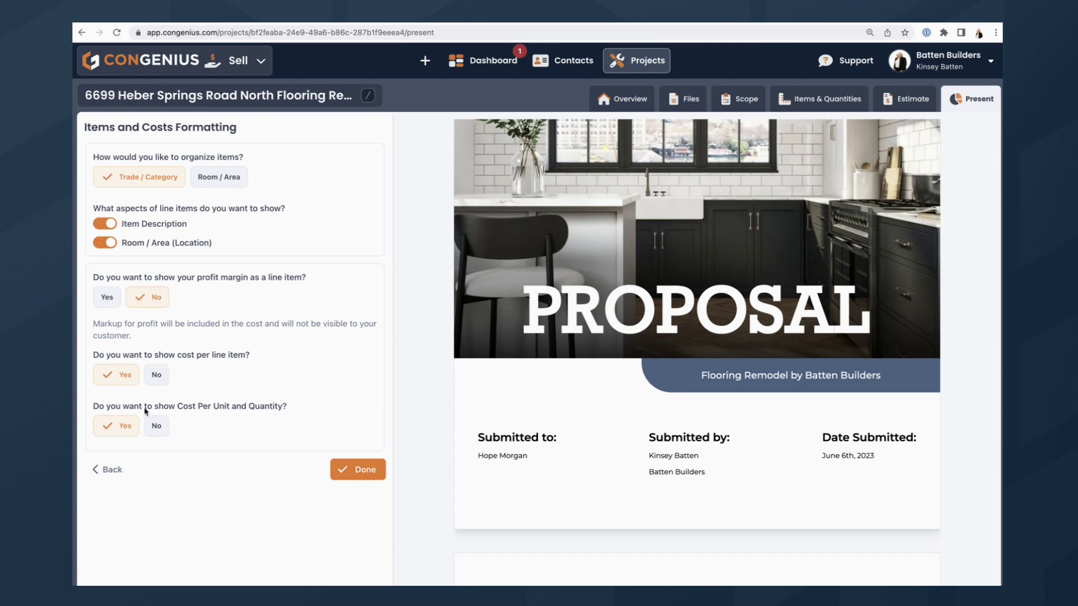
click(157, 375)
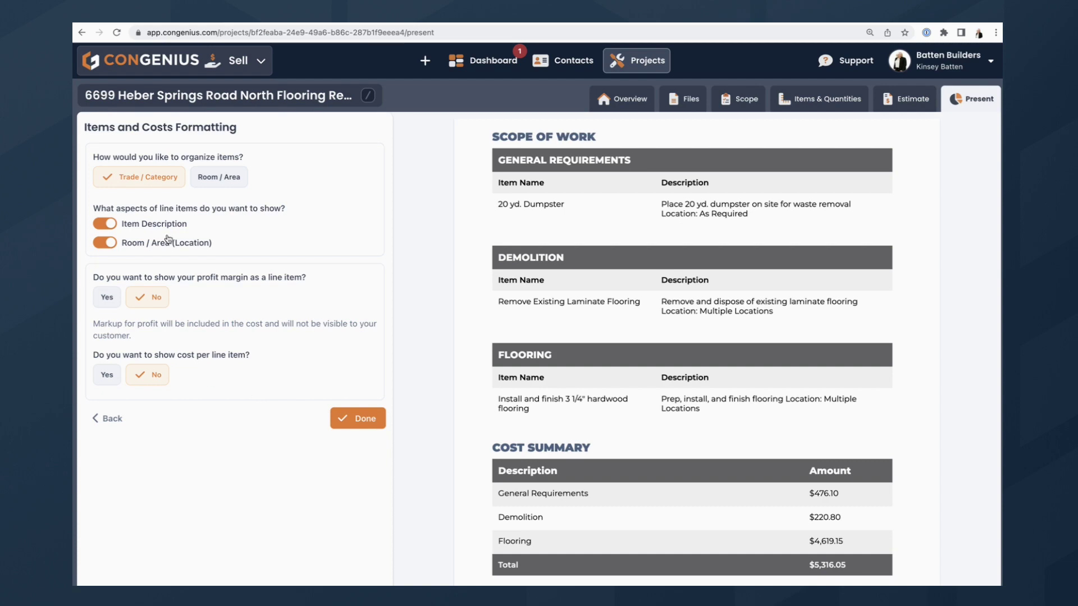
click(203, 184)
click(133, 178)
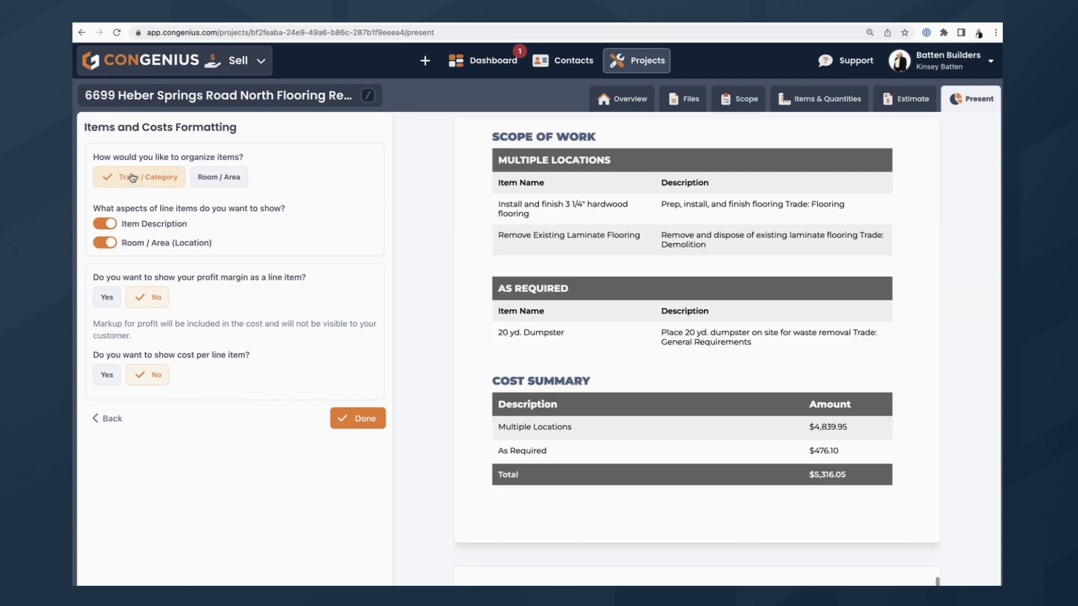
click(354, 425)
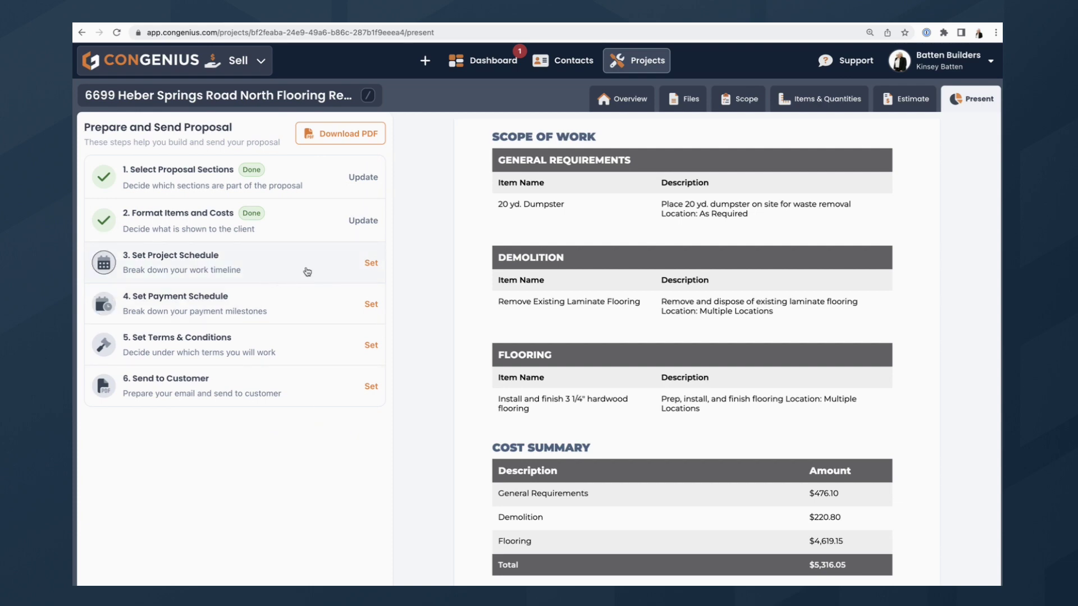
Accept the default project schedule and the One Payment schedule.
click(306, 272)
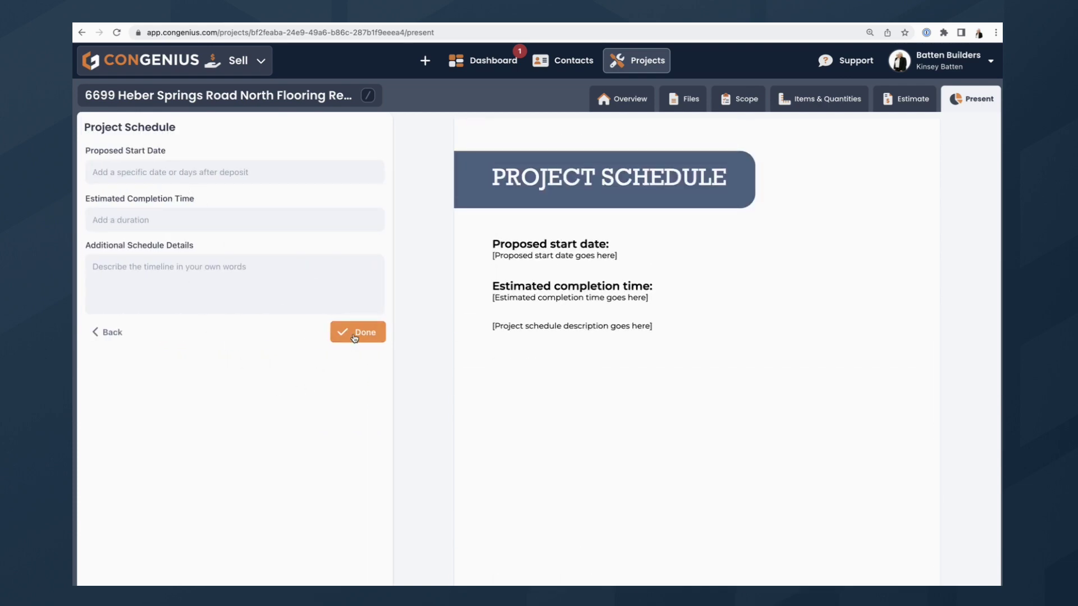
click(349, 336)
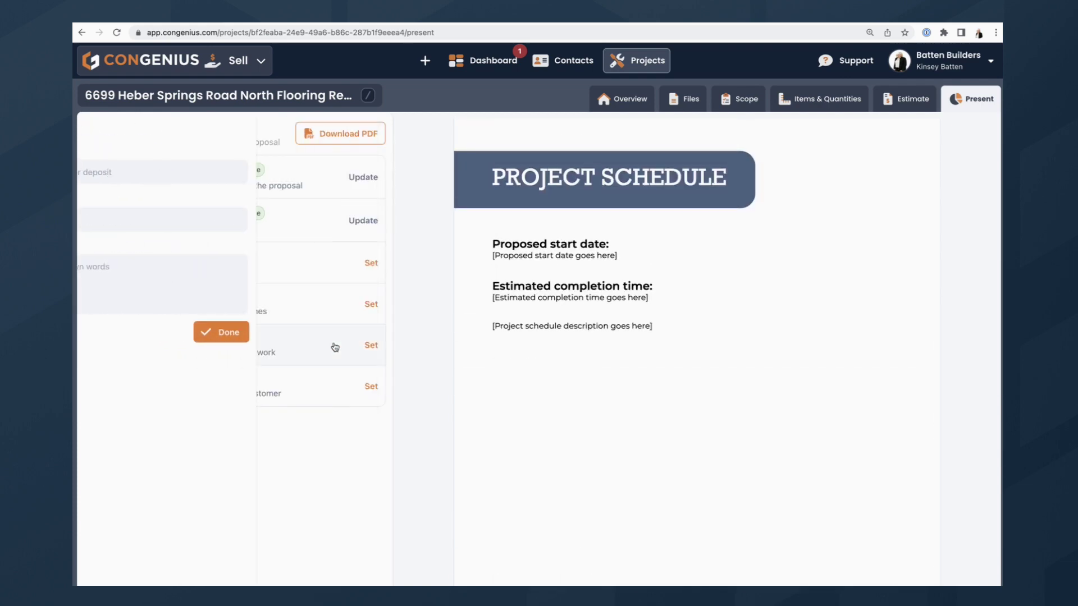
click(332, 311)
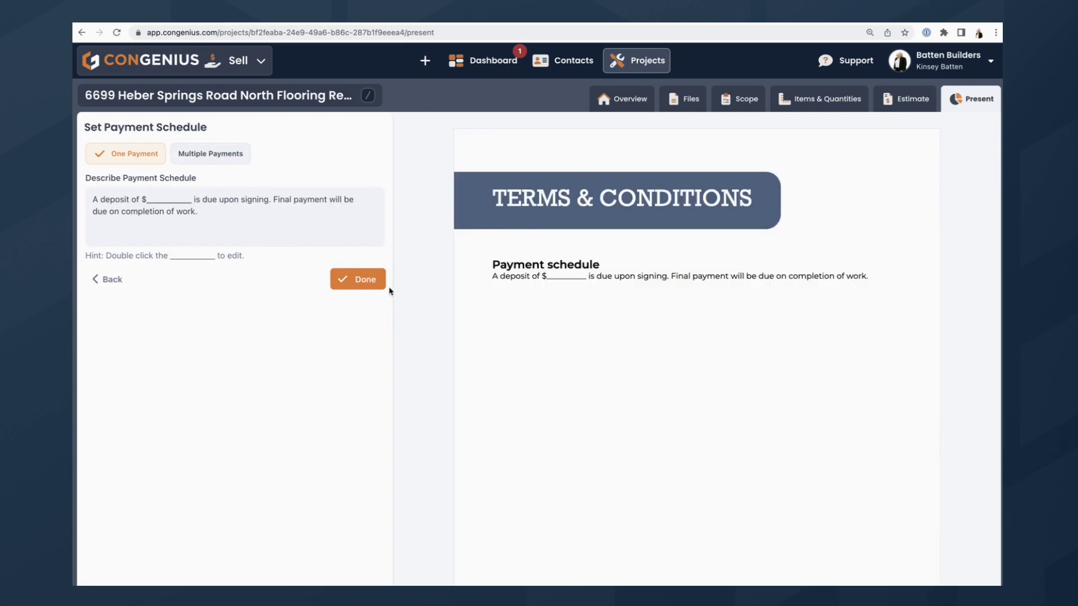
click(360, 288)
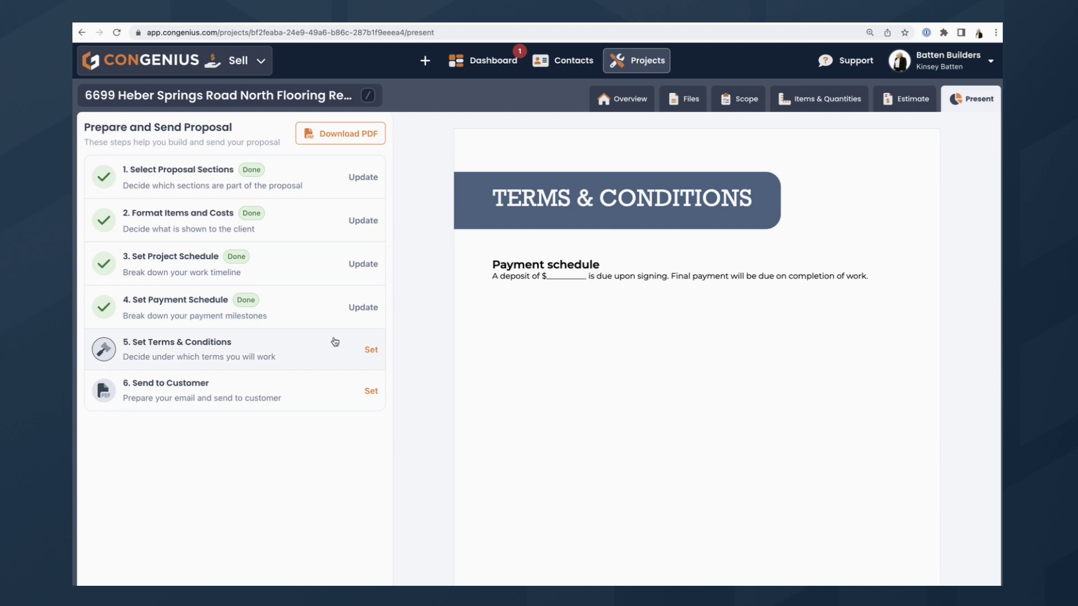
Leave expiry and terms and conditions off, then bring up the Send to Customer email.
click(335, 343)
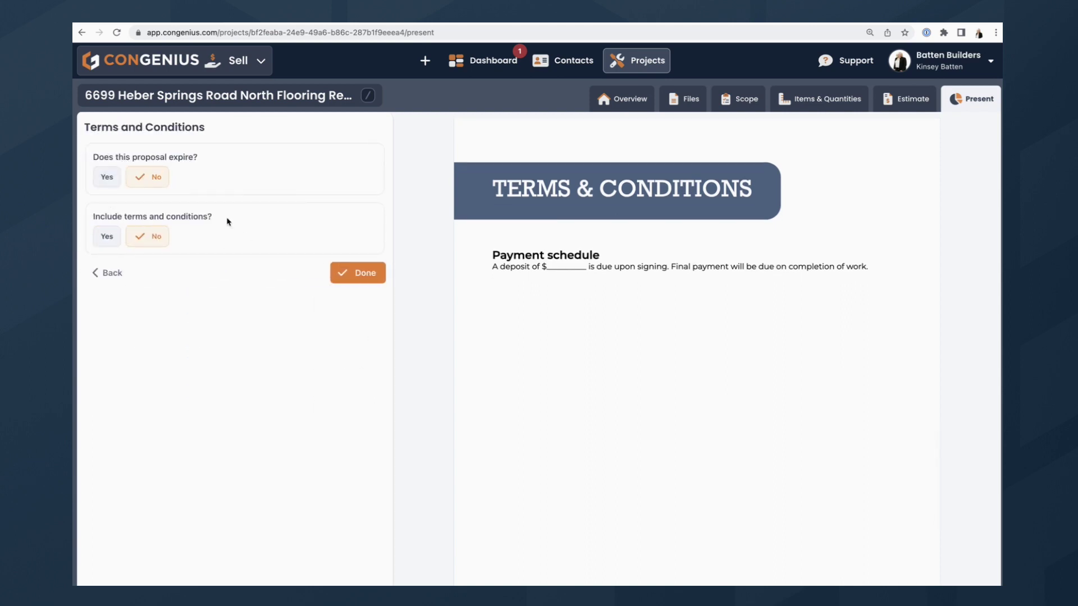
click(355, 277)
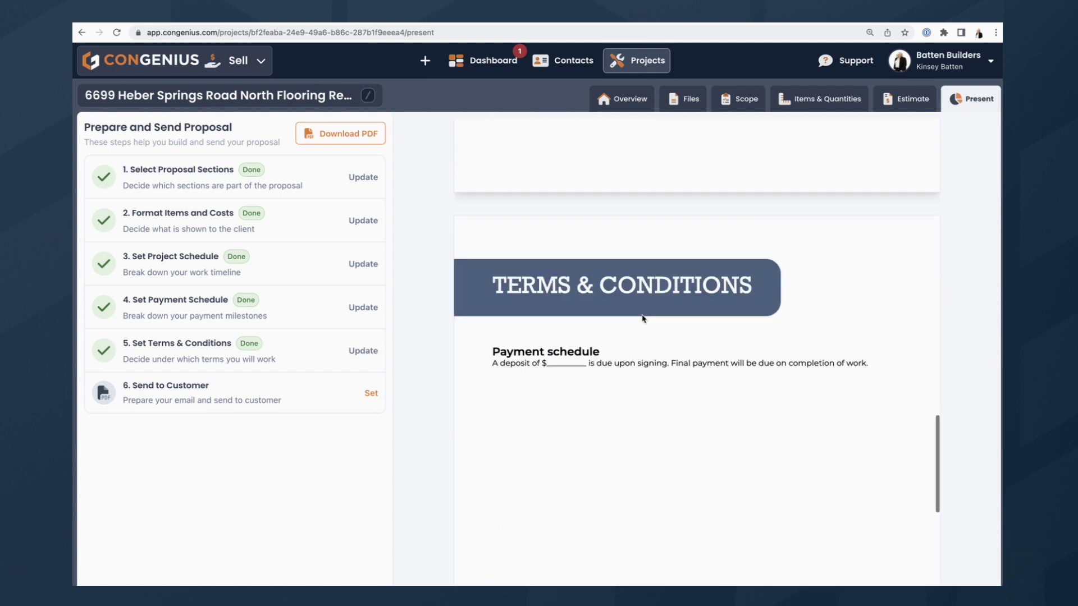
click(339, 393)
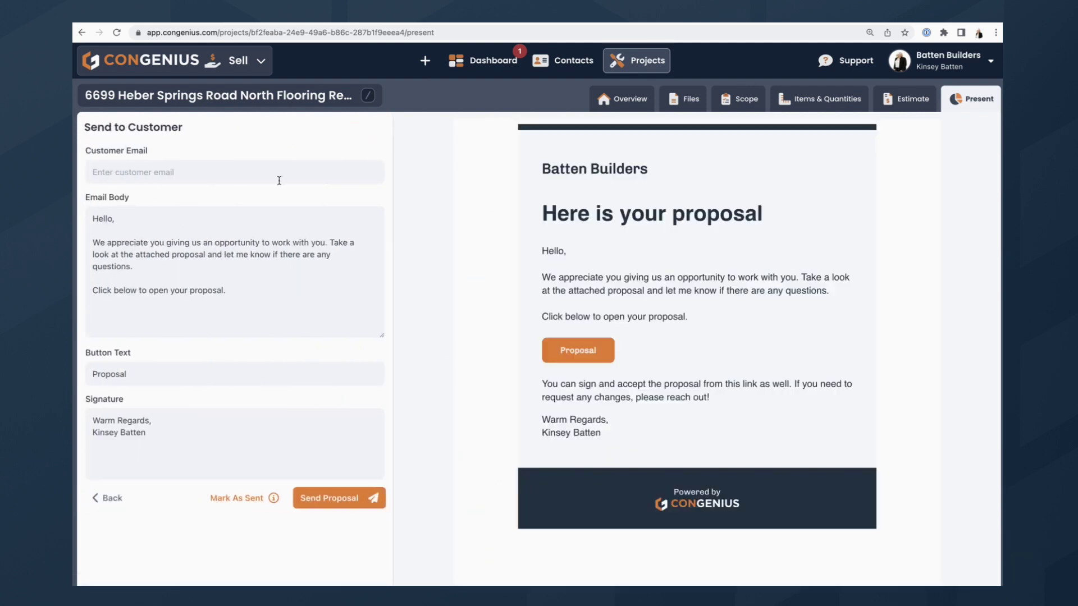